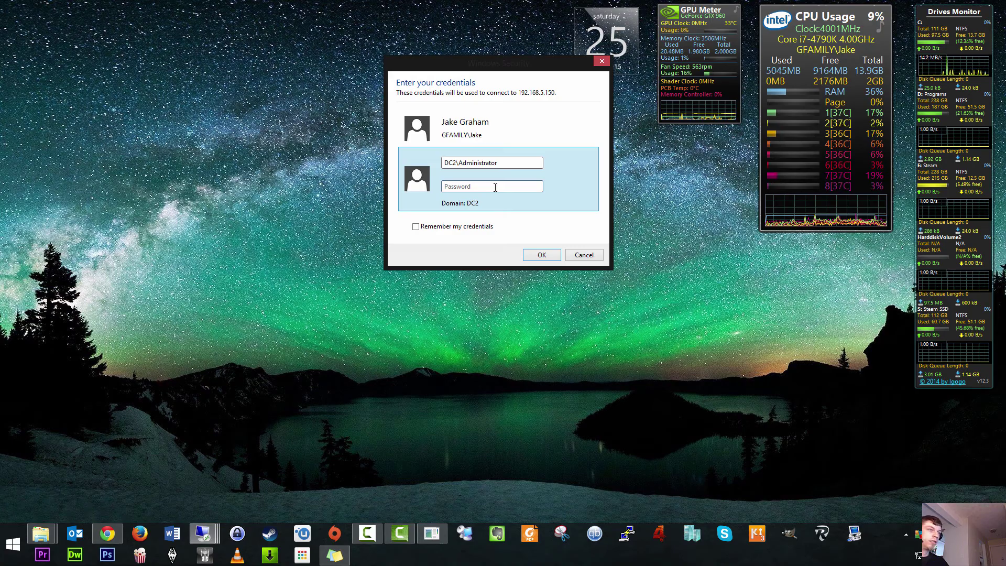
Step: Sign in to 192.168.5.150 with the DC2 administrator password and accept the untrusted certificate
{"action": "type", "text": "••••••••••"}
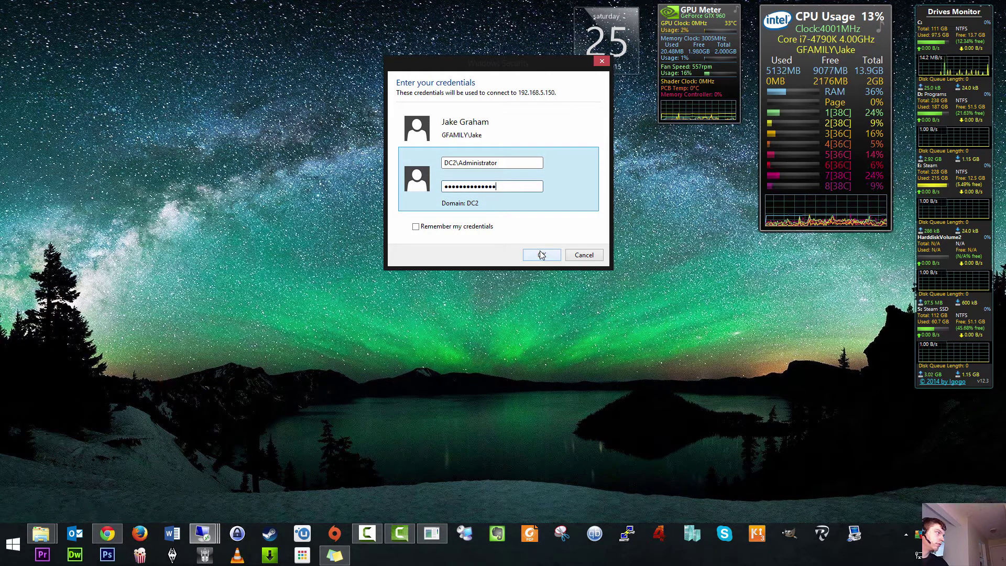
{"action": "left_click_drag", "start_coordinate": [502, 187], "coordinate": [306, 191]}
{"action": "type", "text": "••••••••"}
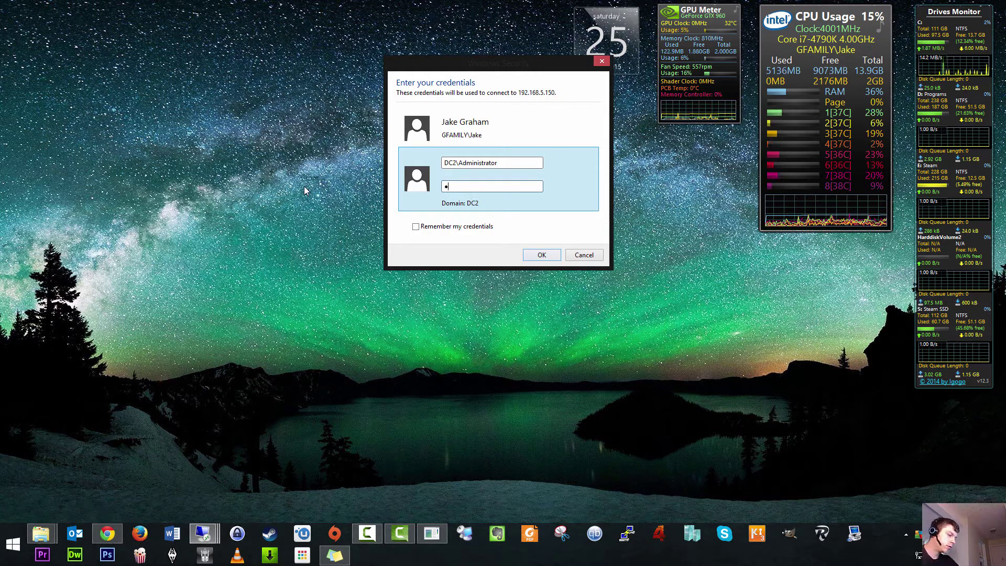
{"action": "key", "text": "Return"}
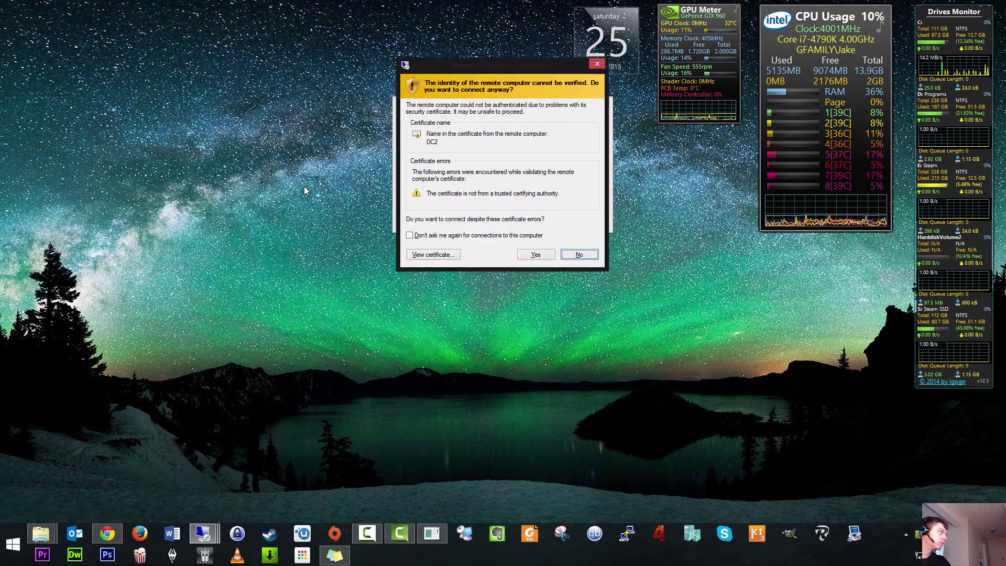
{"action": "left_click", "coordinate": [534, 253]}
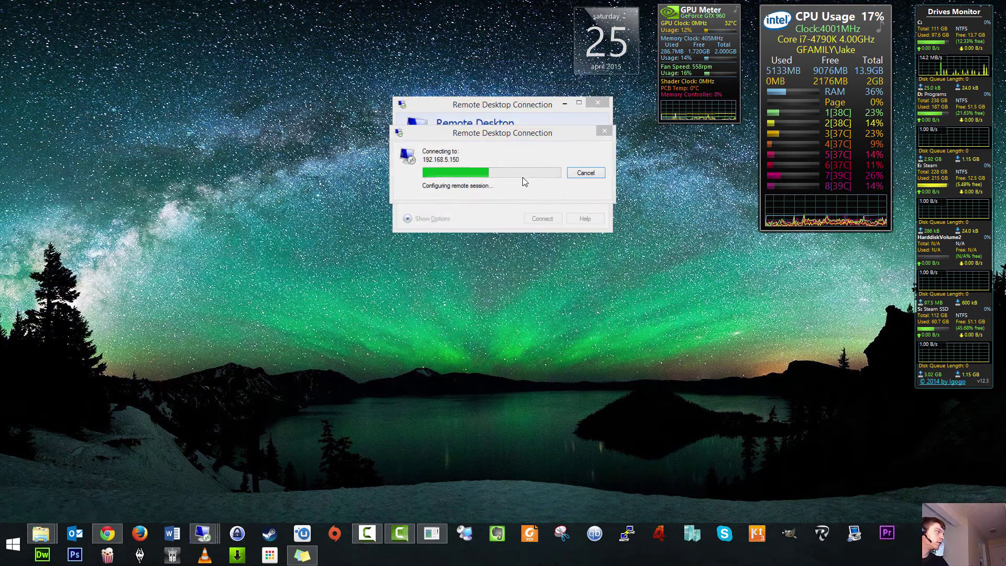
{"action": "mouse_move", "coordinate": [712, 14]}
{"action": "left_mouse_down"}
{"action": "mouse_move", "coordinate": [733, 64]}
{"action": "mouse_move", "coordinate": [734, 31]}
{"action": "mouse_move", "coordinate": [711, 14]}
{"action": "left_mouse_up"}
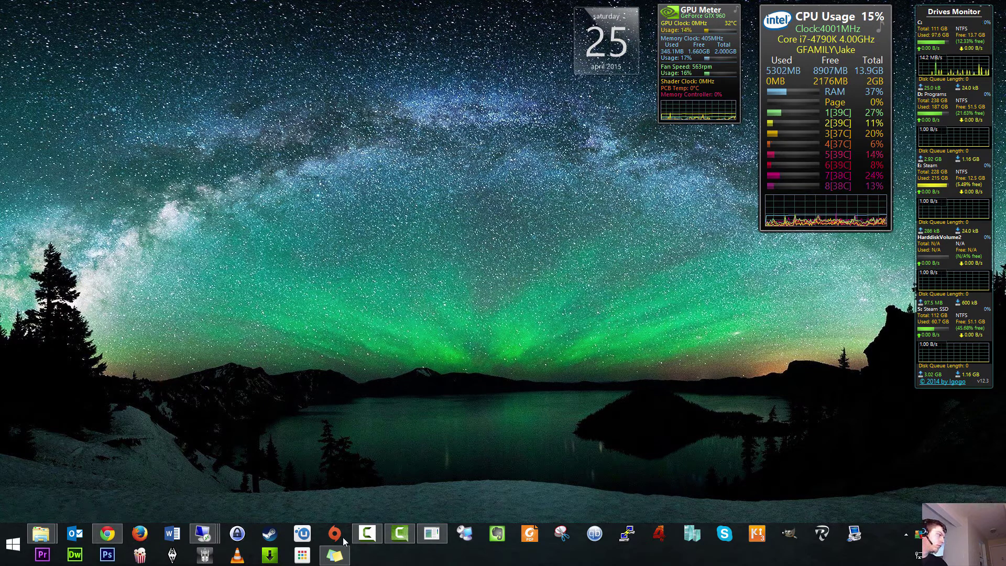
Step: Run ipconfig /all in DC2's PowerShell to list its 192.168.5.150 address and DNS servers
{"action": "mouse_move", "coordinate": [203, 533]}
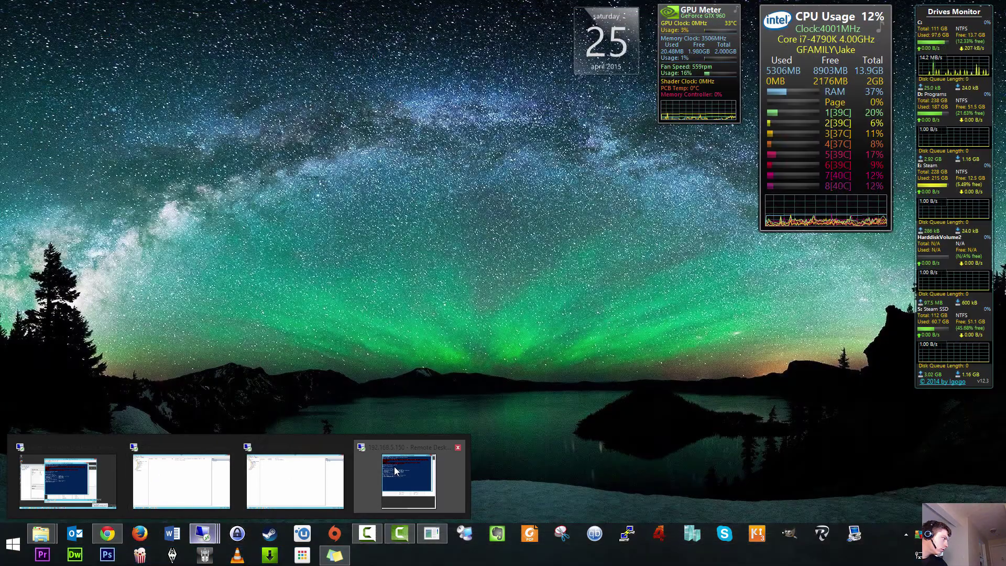
{"action": "left_click_drag", "start_coordinate": [1005, 52], "coordinate": [304, 2]}
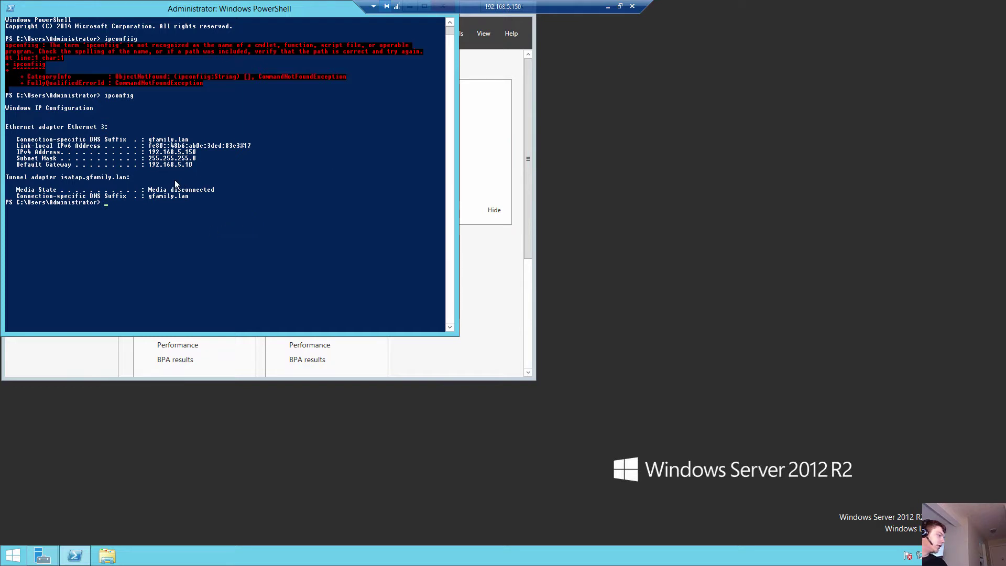
{"action": "type", "text": "ipconfig /all"}
{"action": "key", "text": "Return"}
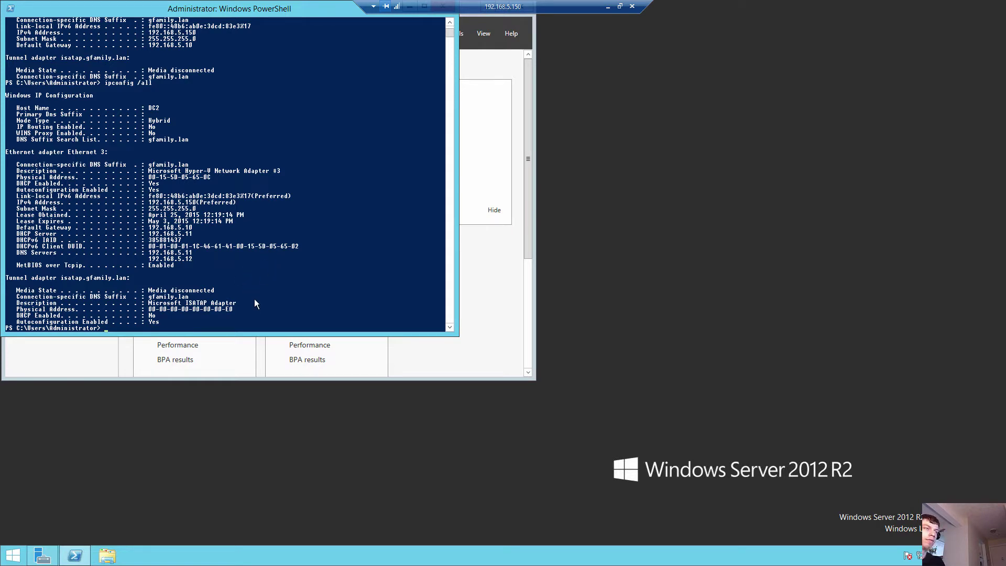
{"action": "key", "text": "Up"}
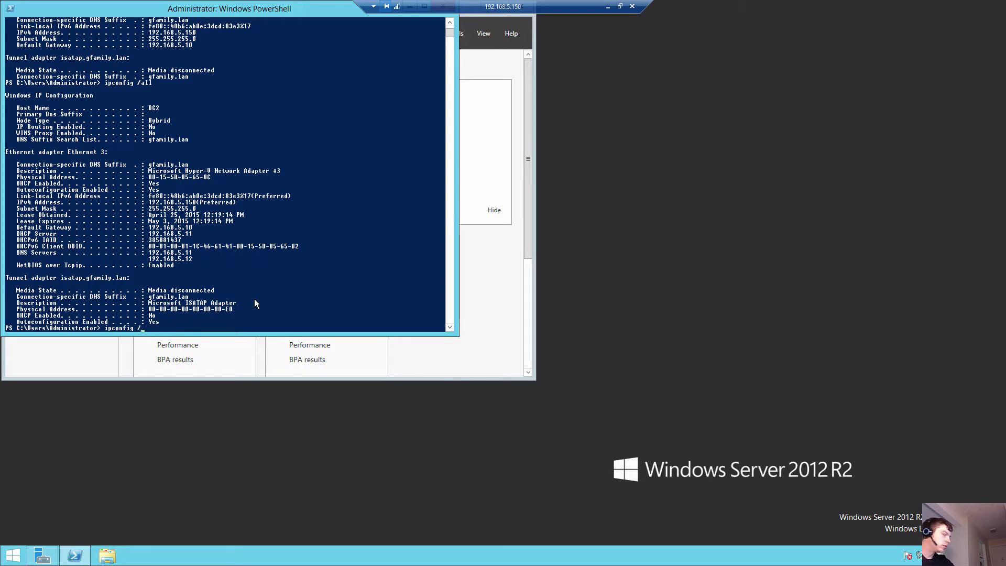
Step: Minimize the remote sessions and bring the Hyper-V host session back up
{"action": "left_click", "coordinate": [608, 7]}
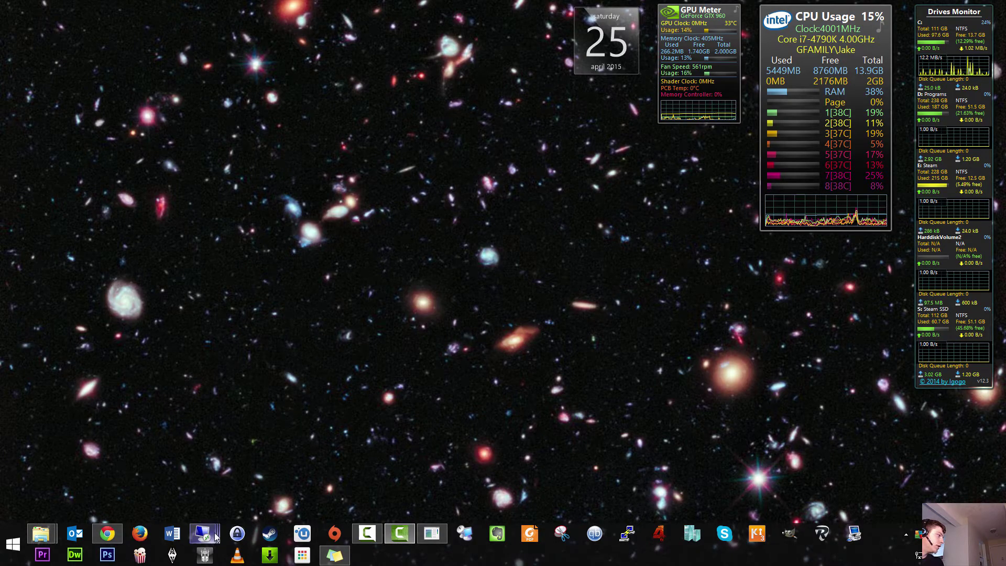
{"action": "mouse_move", "coordinate": [208, 537]}
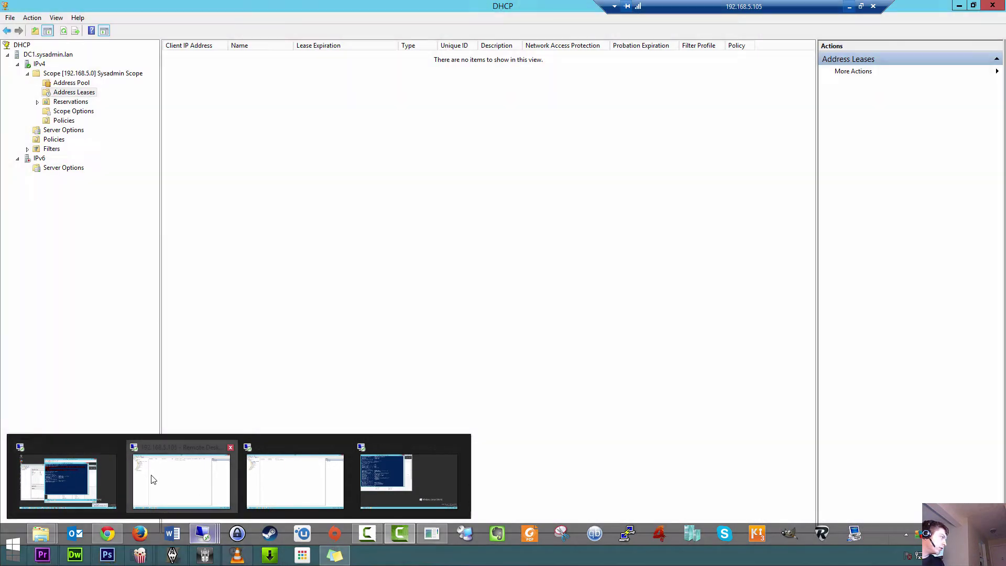
{"action": "left_click", "coordinate": [153, 477]}
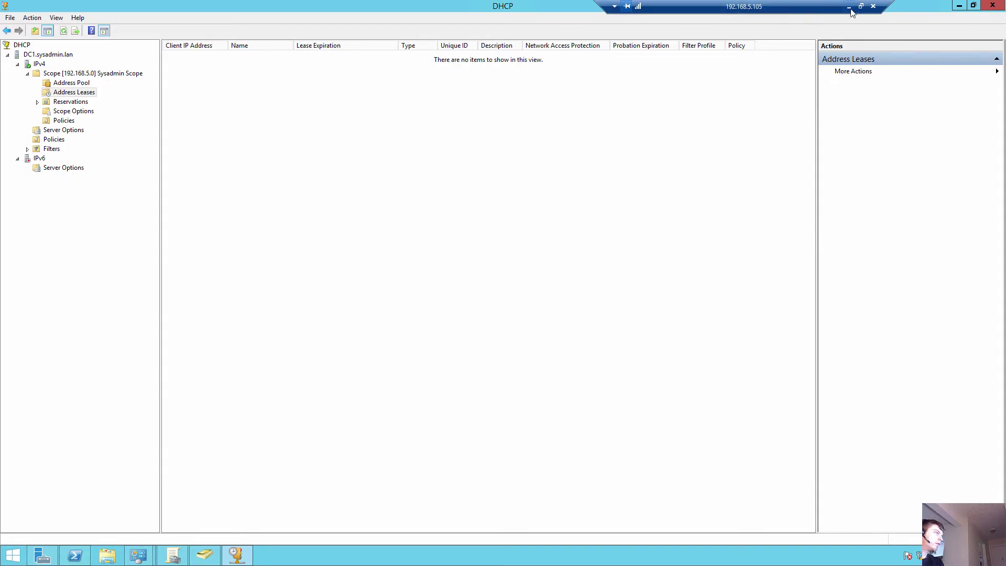
{"action": "left_click", "coordinate": [849, 7]}
{"action": "mouse_move", "coordinate": [204, 533]}
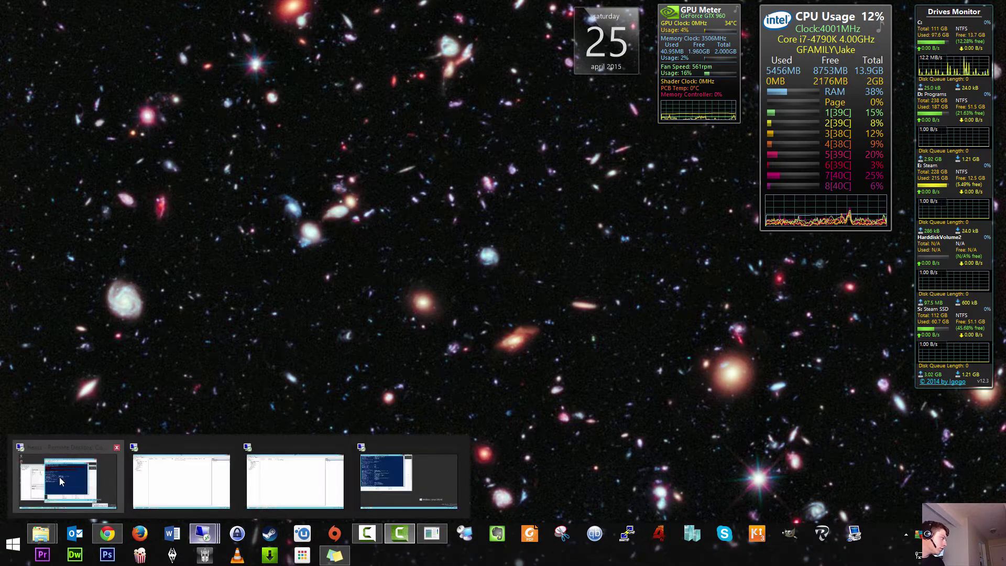
{"action": "left_click", "coordinate": [65, 483]}
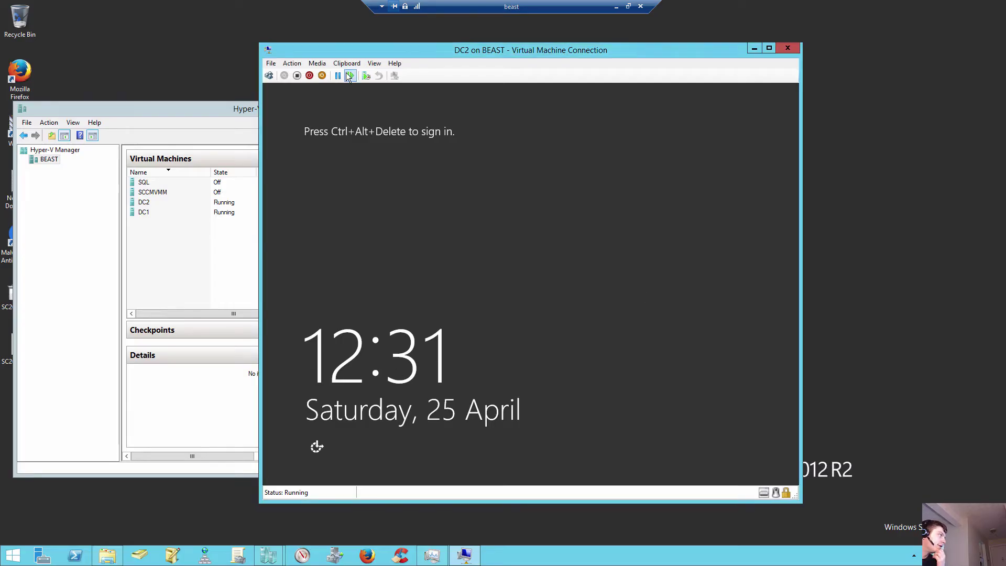
Step: Sign in to the DC2 VM console as Administrator via Ctrl+Alt+Delete
{"action": "left_click", "coordinate": [268, 76]}
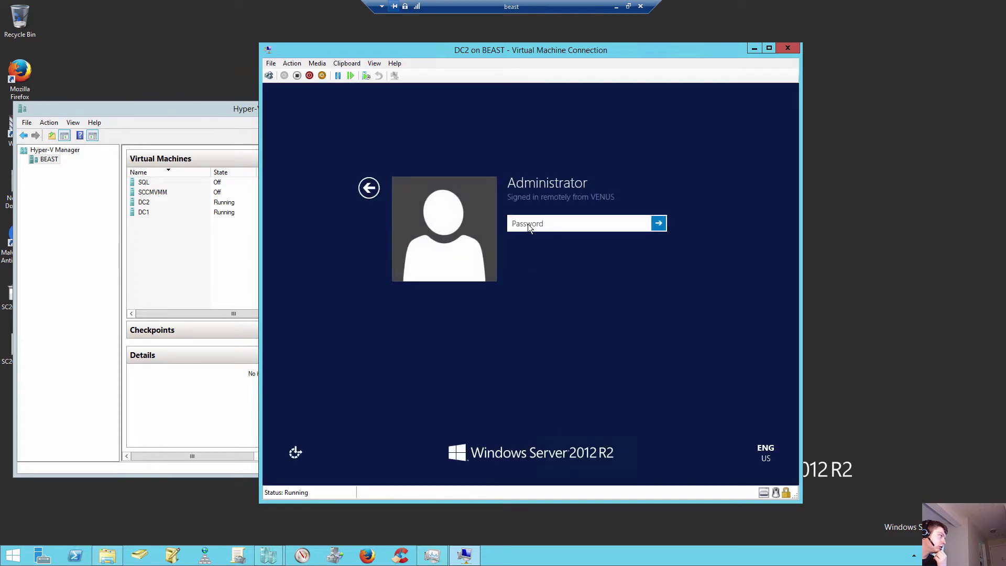
{"action": "type", "text": "••••••"}
{"action": "key", "text": "Return"}
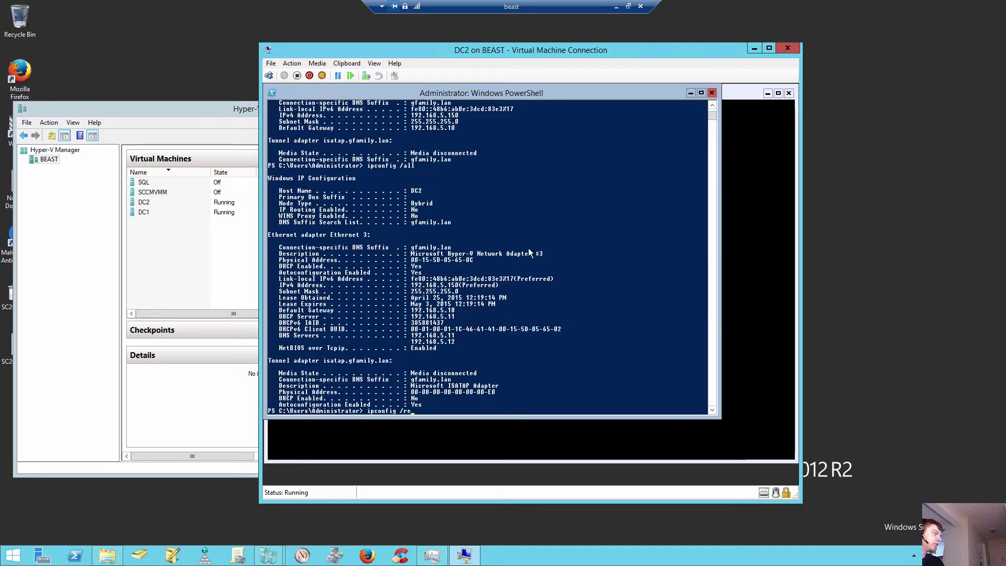
Step: Run ipconfig /release in PowerShell to drop DC2's DHCP-assigned address
{"action": "key", "text": "Escape"}
{"action": "type", "text": "lease"}
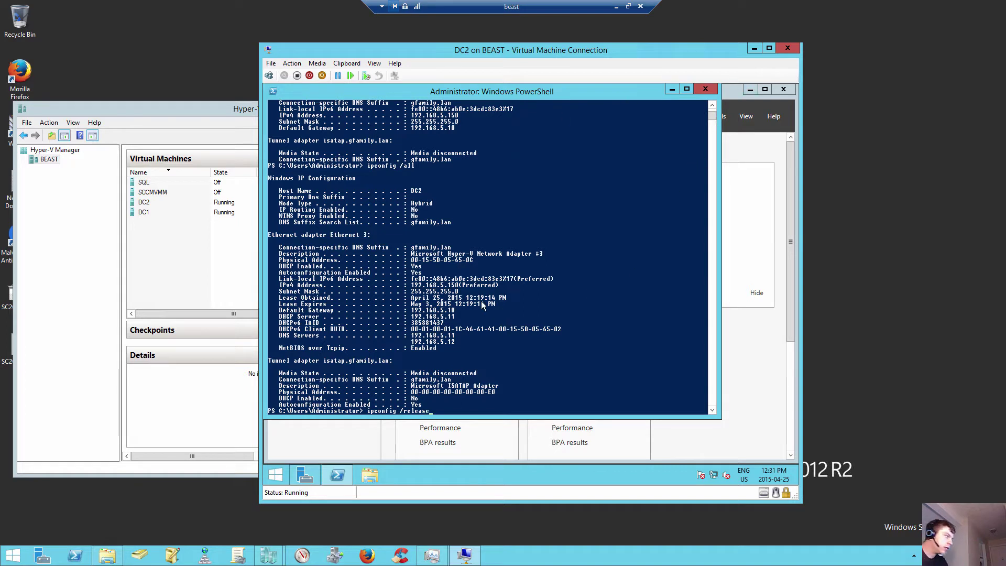
{"action": "key", "text": "Return"}
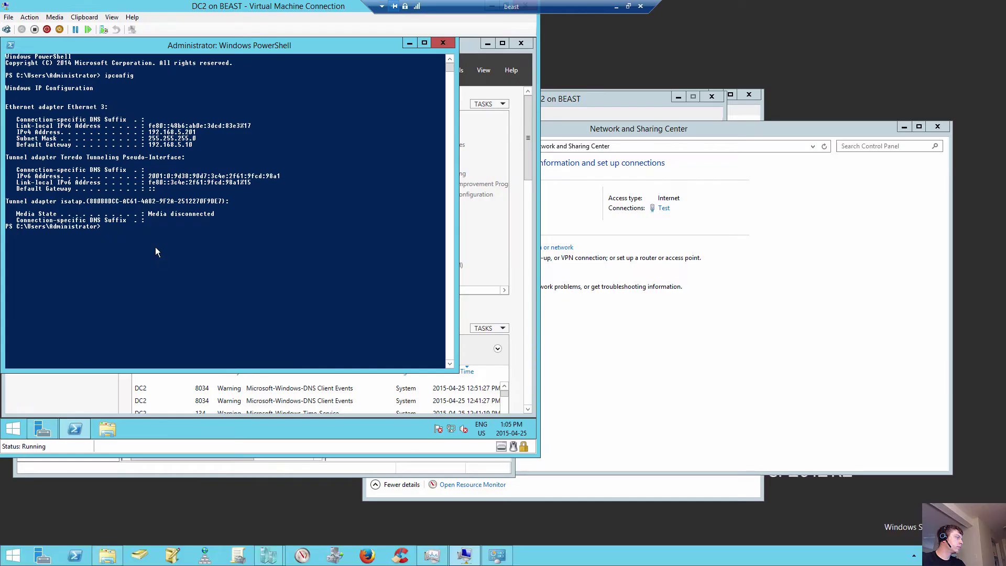
{"action": "left_click", "coordinate": [154, 247]}
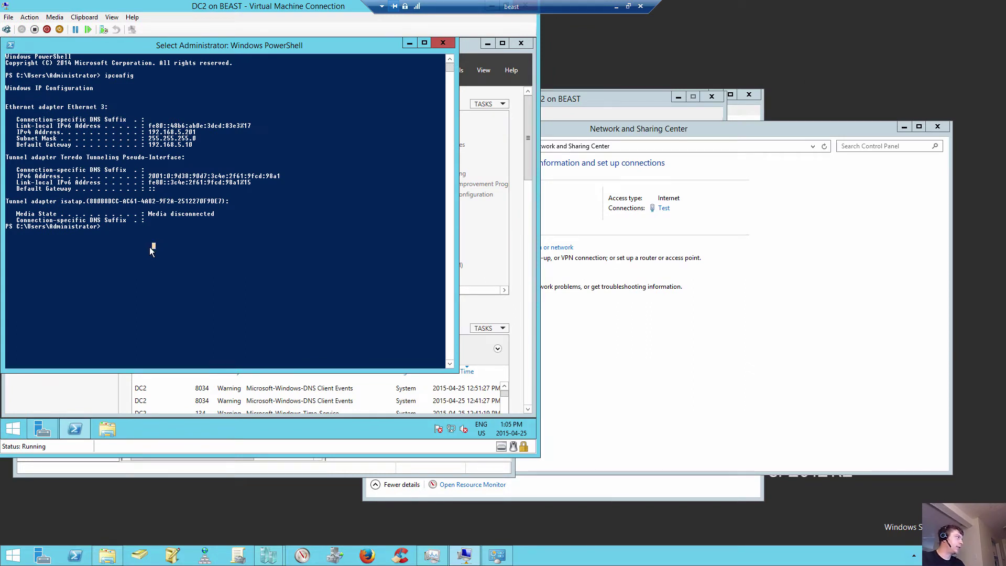
Step: Check ipconfig /all shows static 192.168.5.201 with DNS 192.168.5.105, then go to Server Manager
{"action": "key", "text": "Escape"}
{"action": "type", "text": "ipconfig"}
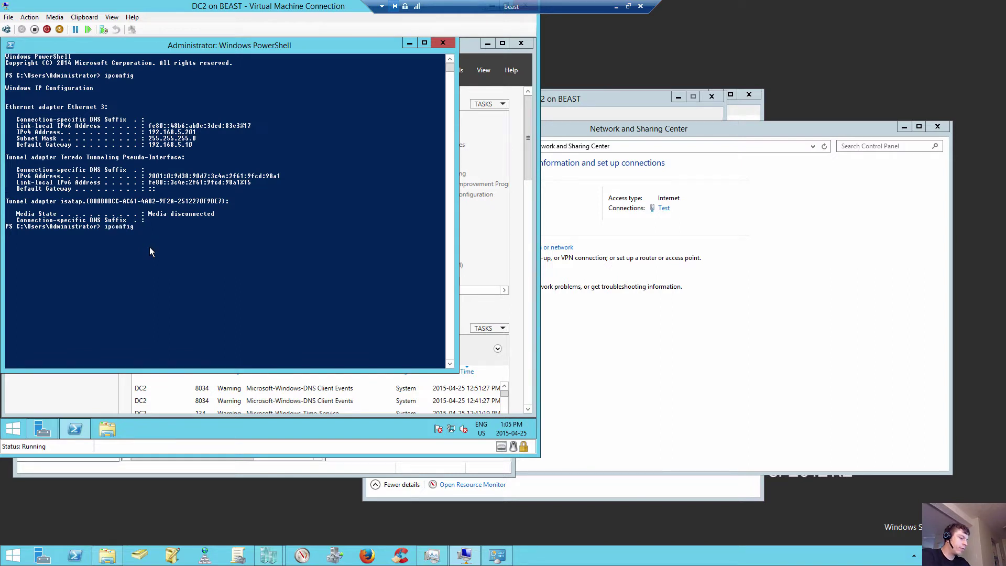
{"action": "type", "text": " /all"}
{"action": "key", "text": "Return"}
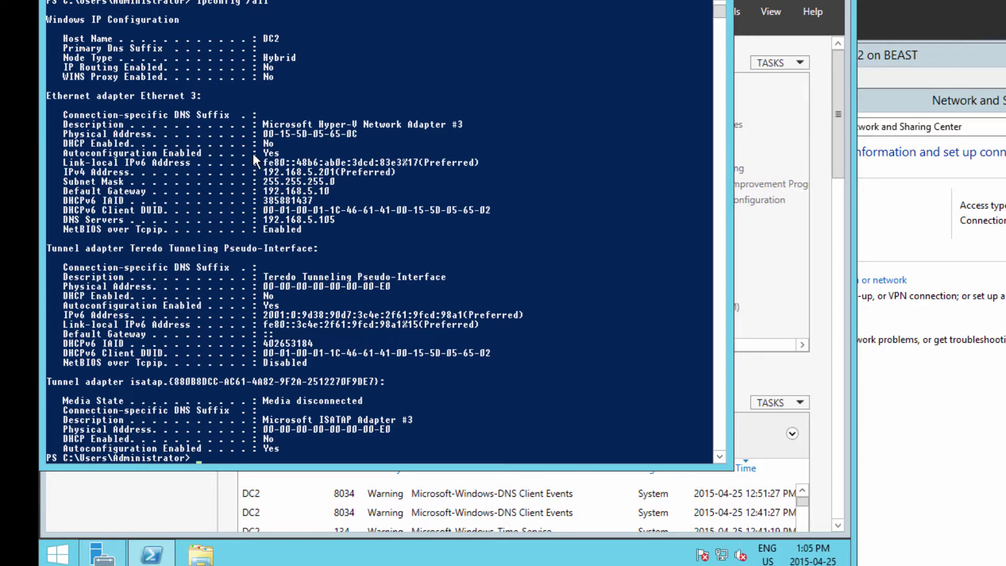
{"action": "scroll", "coordinate": [328, 186], "scroll_direction": "down", "scroll_amount": 5}
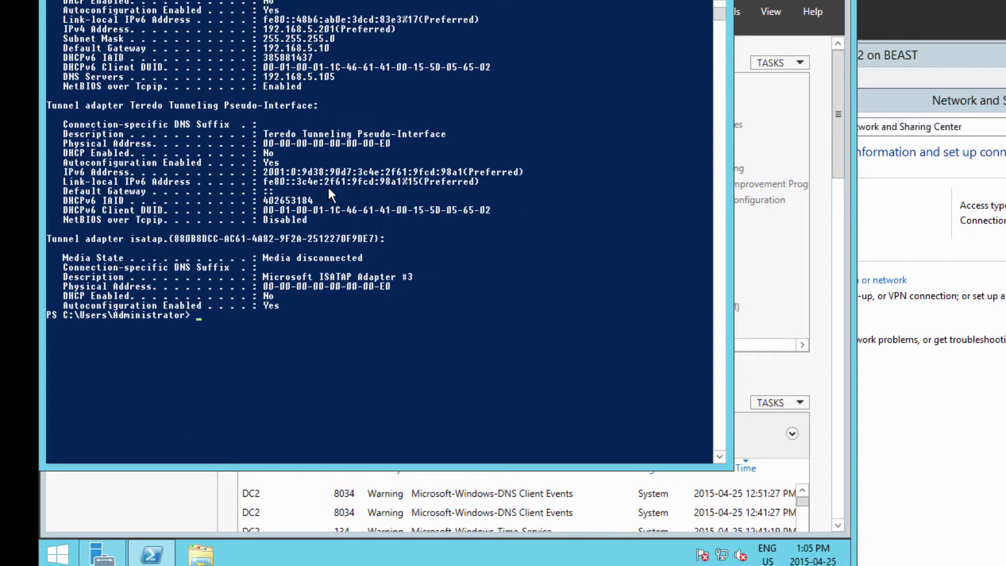
{"action": "scroll", "coordinate": [331, 195], "scroll_direction": "down", "scroll_amount": 1}
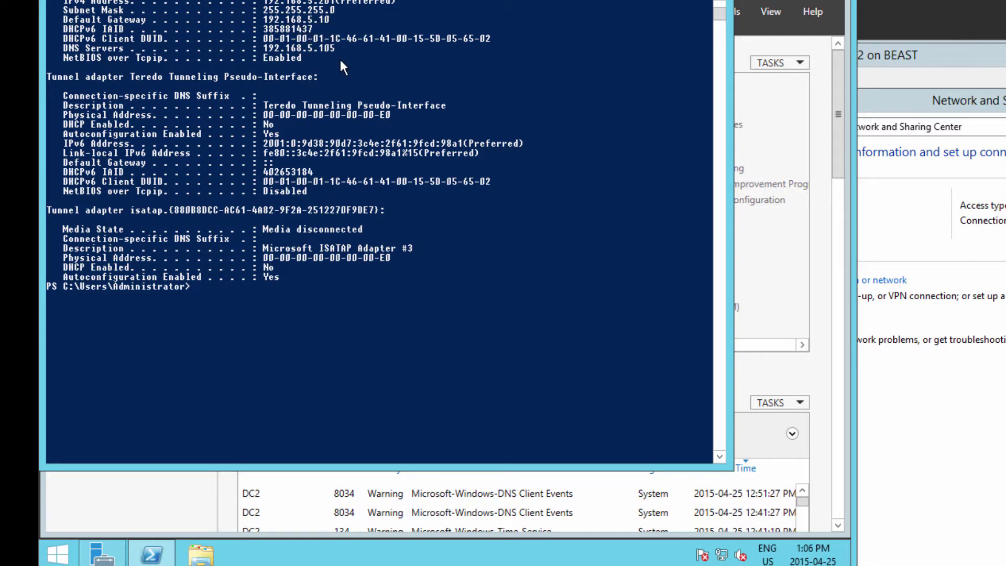
{"action": "scroll", "coordinate": [379, 181], "scroll_direction": "up", "scroll_amount": 1}
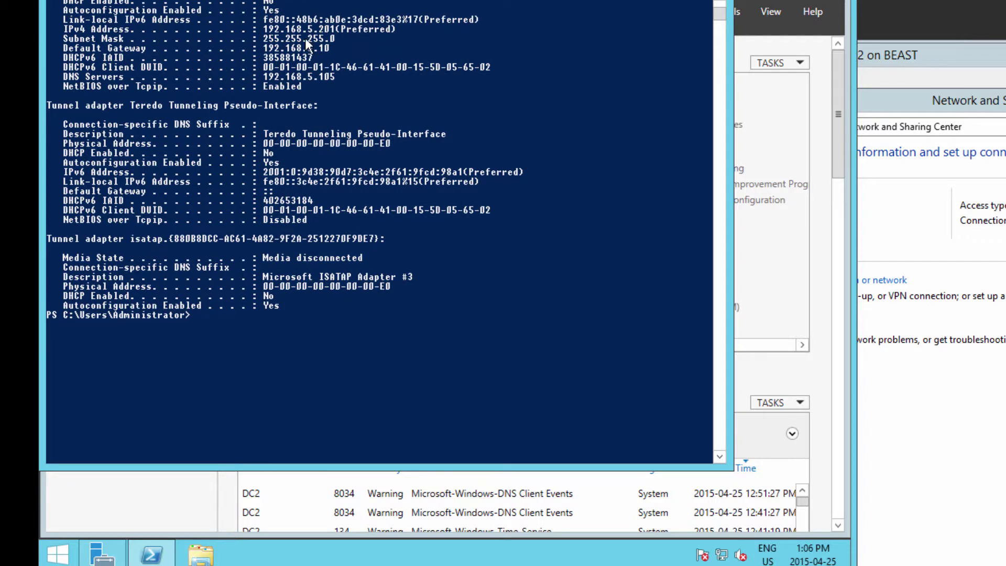
{"action": "scroll", "coordinate": [332, 47], "scroll_direction": "down", "scroll_amount": 1}
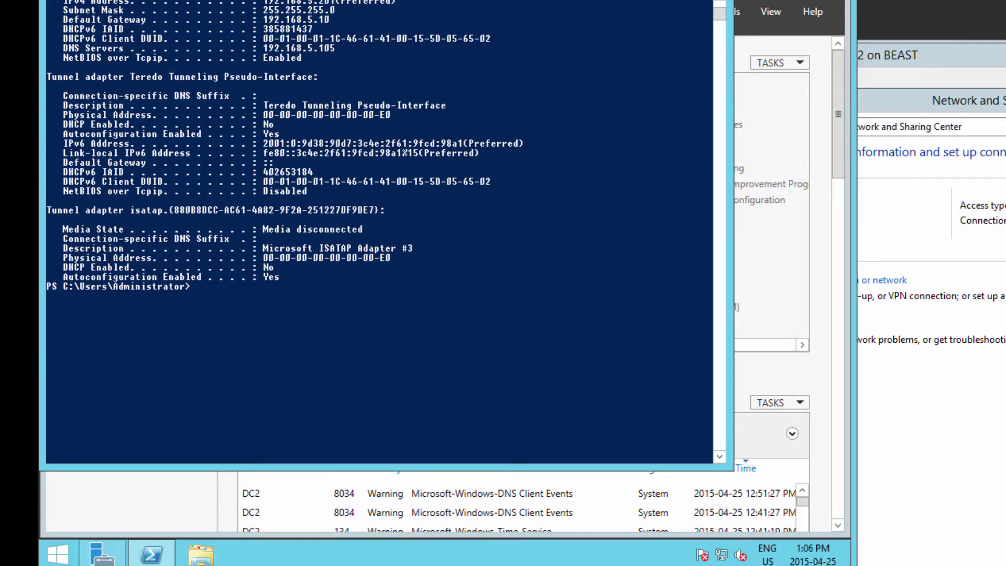
{"action": "key", "text": "alt+Tab"}
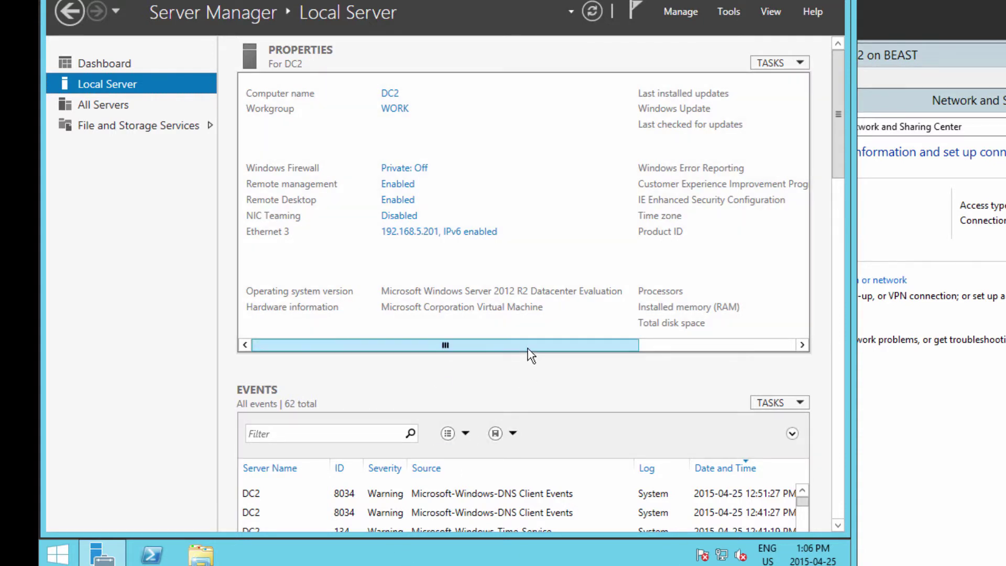
Step: Scroll DC2's Local Server properties to the right, then open This PC
{"action": "left_click_drag", "start_coordinate": [552, 345], "coordinate": [799, 346]}
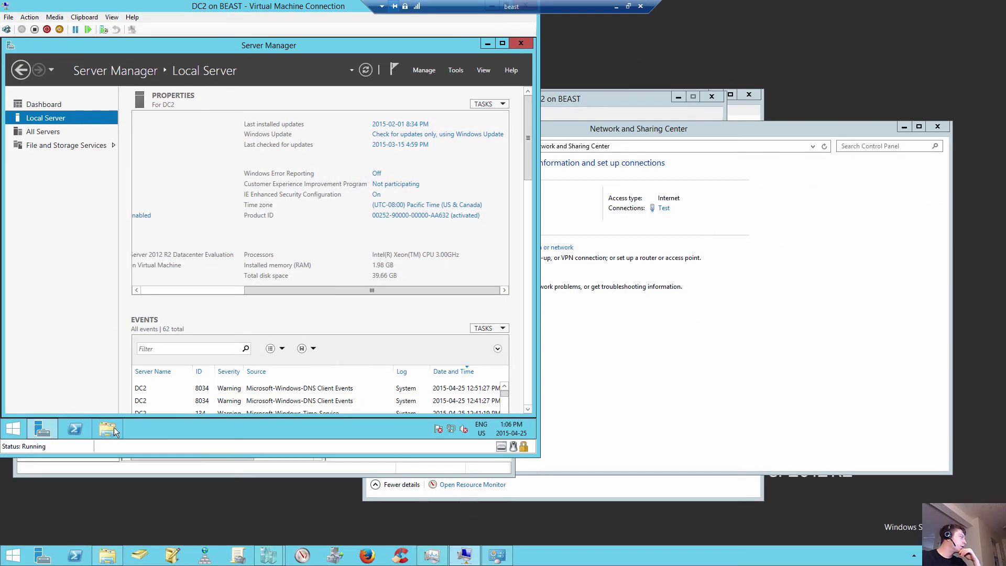
{"action": "left_click", "coordinate": [111, 428]}
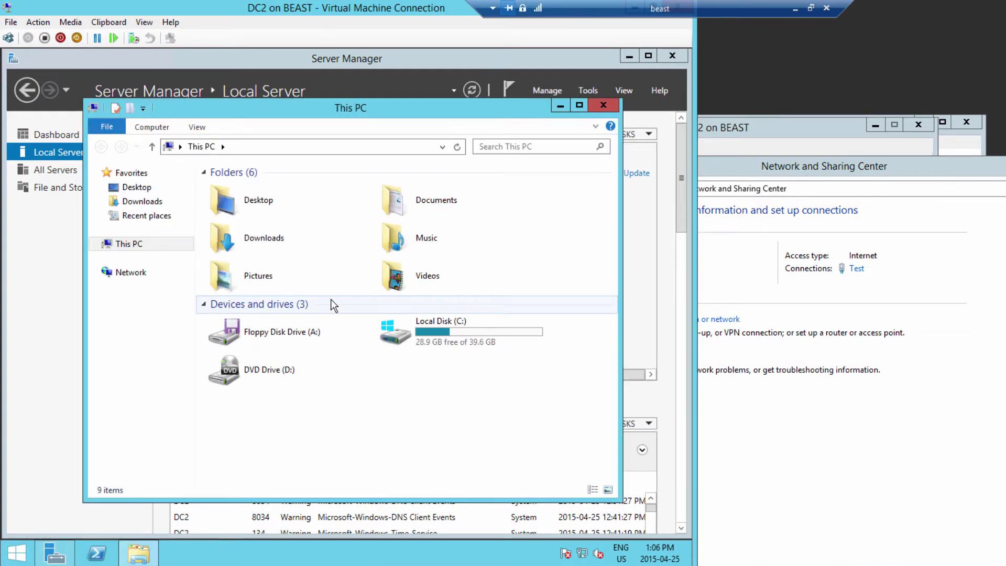
Step: From This PC Properties, open Computer Name/Domain Changes and switch membership to Domain
{"action": "right_click", "coordinate": [131, 245]}
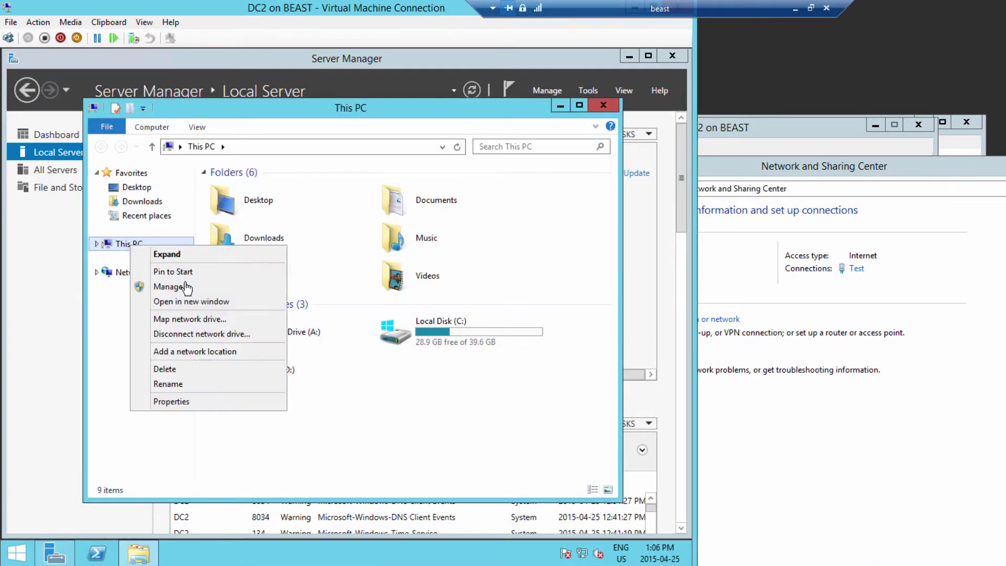
{"action": "left_click", "coordinate": [179, 405]}
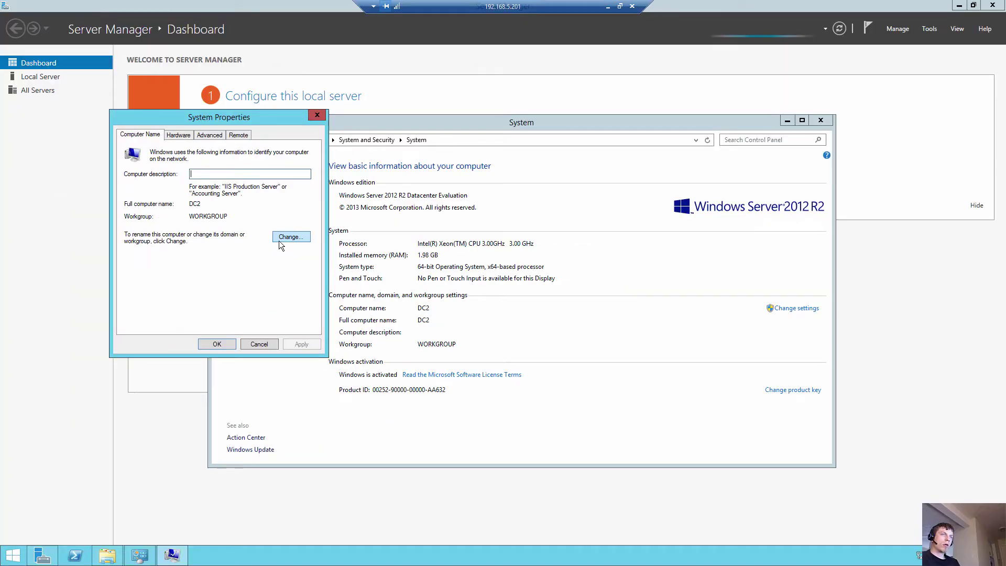
{"action": "left_click", "coordinate": [281, 237]}
{"action": "left_click", "coordinate": [149, 258]}
{"action": "left_click", "coordinate": [183, 269]}
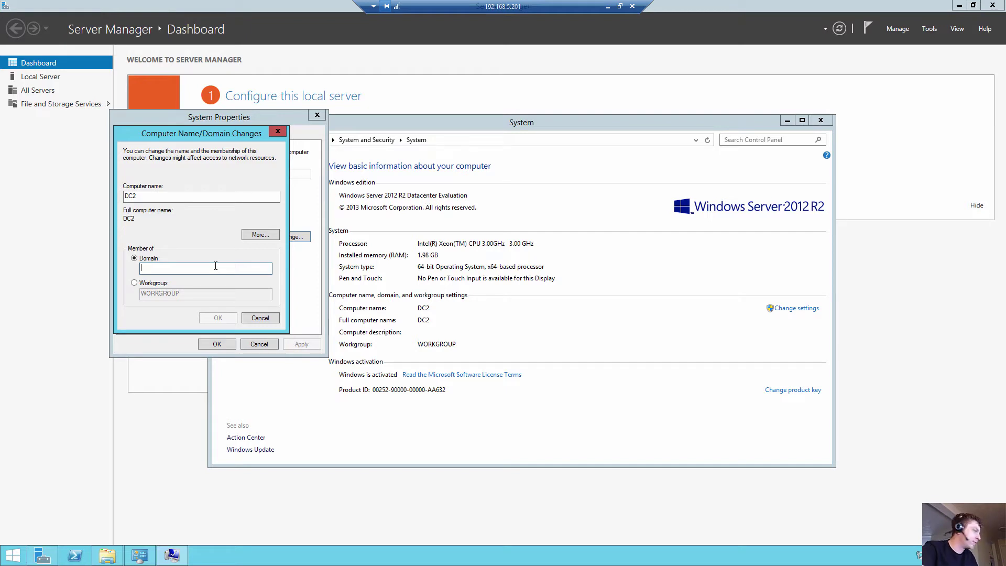
Step: Join DC2 to the Sysadmin domain using the domain administrator credentials
{"action": "type", "text": "Sys"}
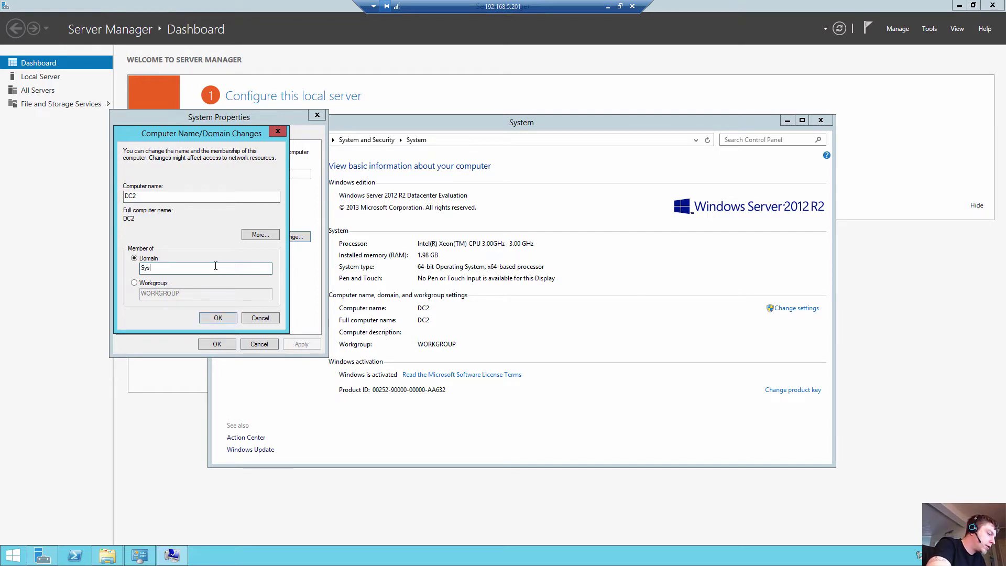
{"action": "type", "text": "admin"}
{"action": "key", "text": "Return"}
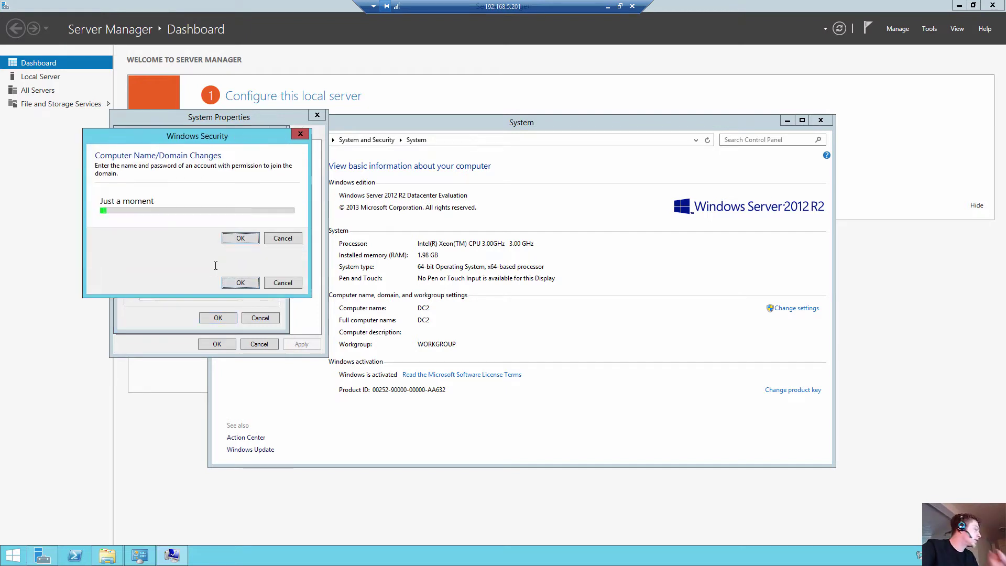
{"action": "type", "text": "Sysadmin"}
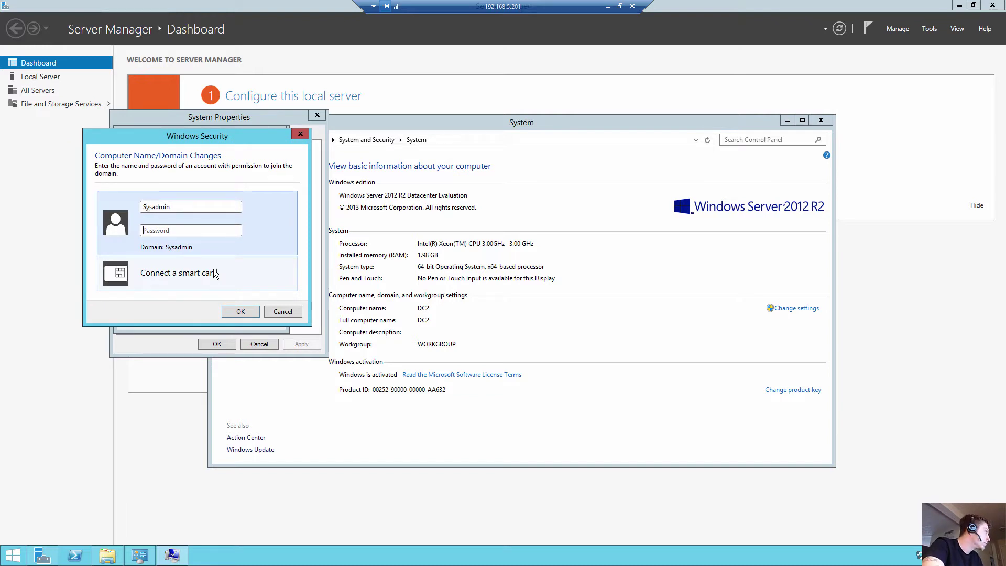
{"action": "type", "text": "••••••"}
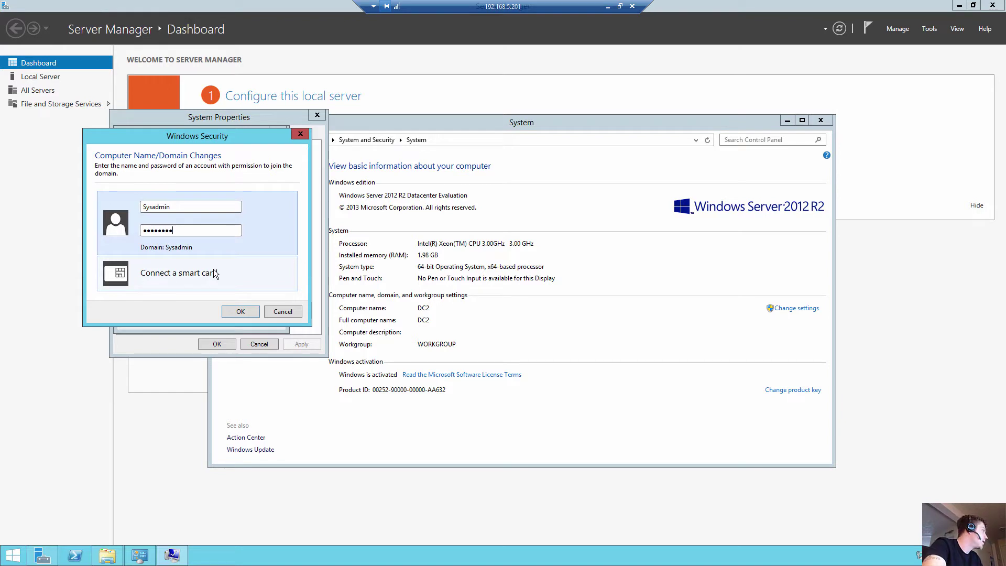
{"action": "key", "text": "ctrl+a"}
{"action": "key", "text": "BackSpace"}
{"action": "type", "text": "•••••"}
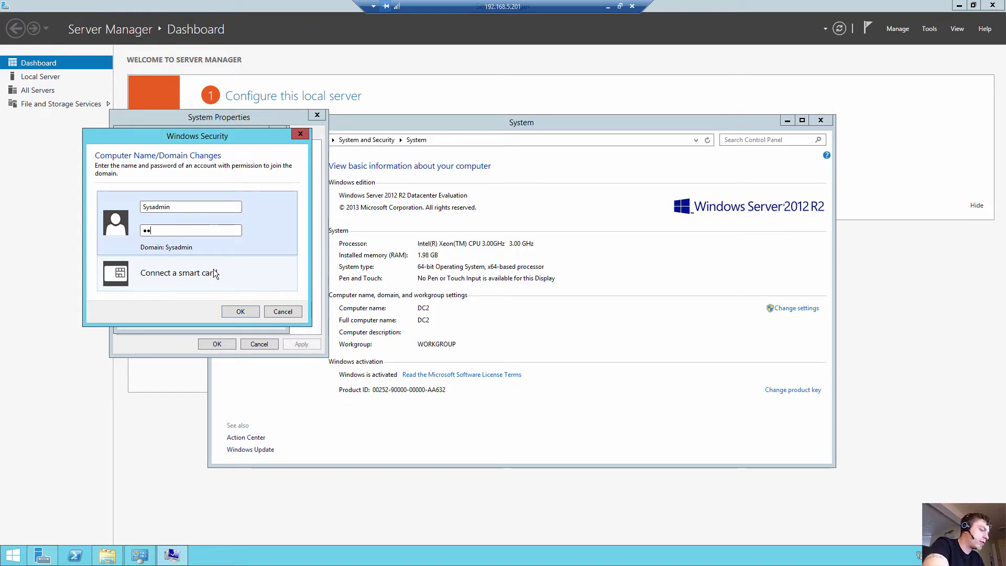
{"action": "type", "text": "••"}
{"action": "key", "text": "Return"}
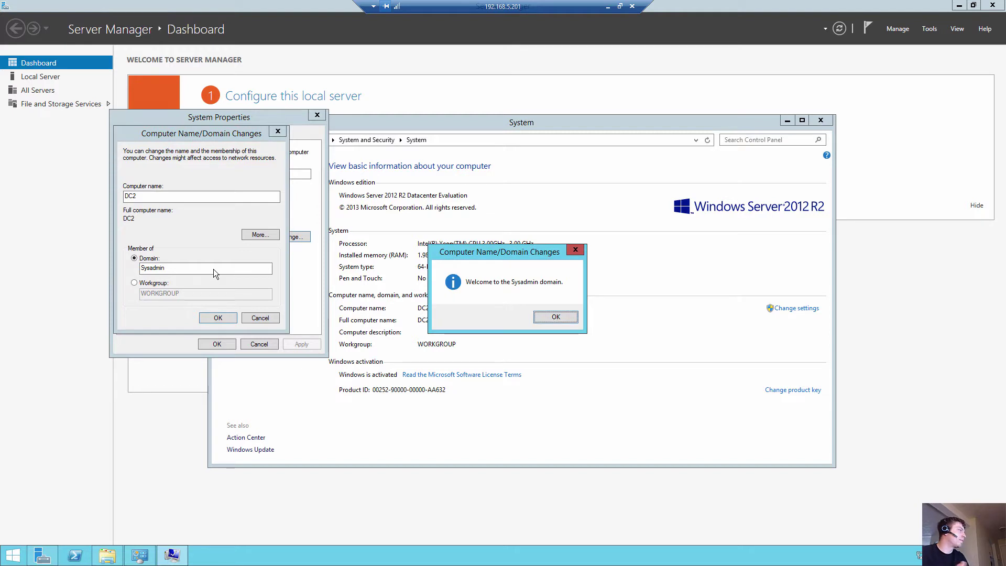
Step: Dismiss the domain welcome and restart notices and close System Properties
{"action": "left_click", "coordinate": [556, 316]}
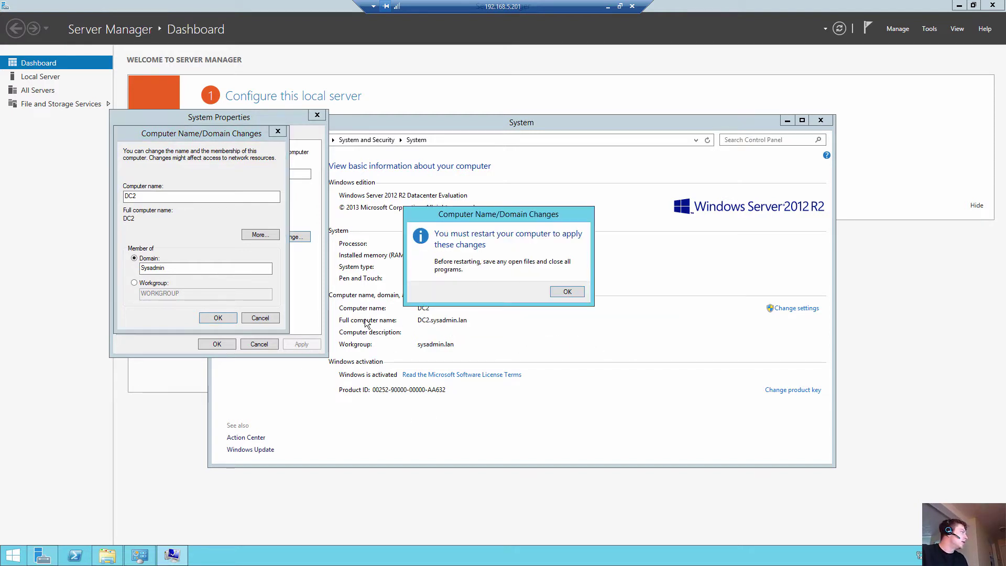
{"action": "left_click", "coordinate": [567, 292]}
{"action": "left_click", "coordinate": [216, 345]}
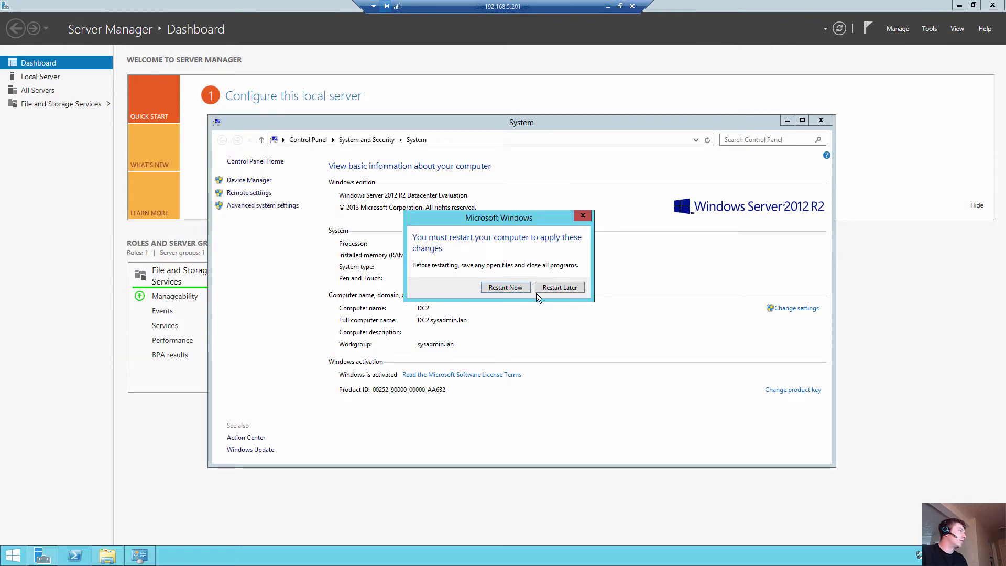
Step: Restart DC2 now and bring up the host session showing its VM console
{"action": "left_click", "coordinate": [503, 288]}
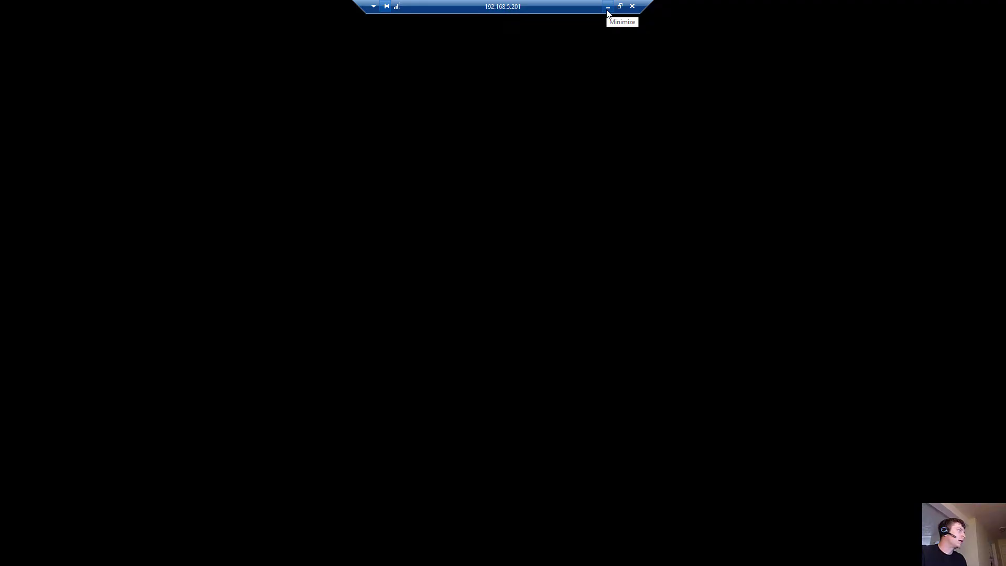
{"action": "left_click", "coordinate": [608, 10]}
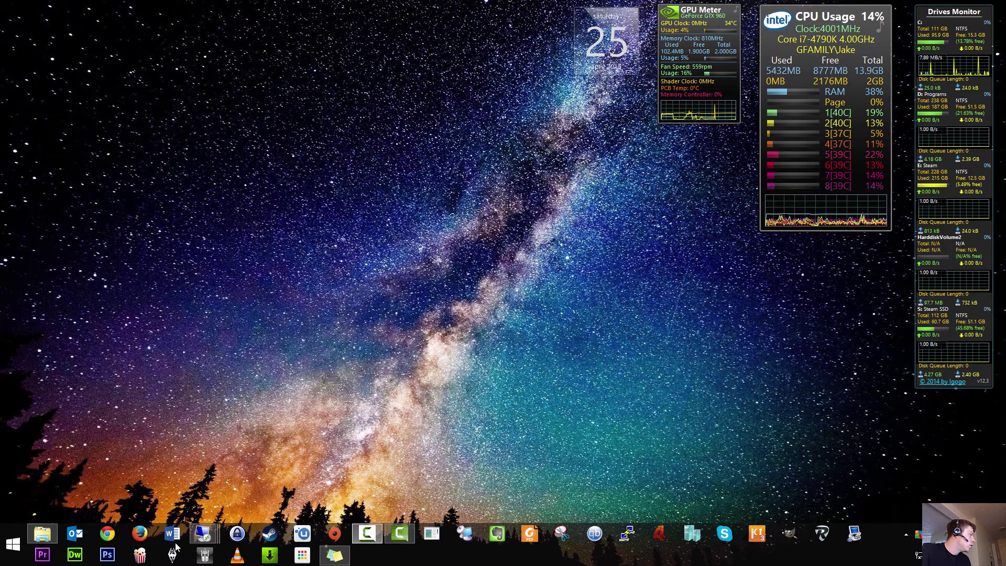
{"action": "mouse_move", "coordinate": [214, 531]}
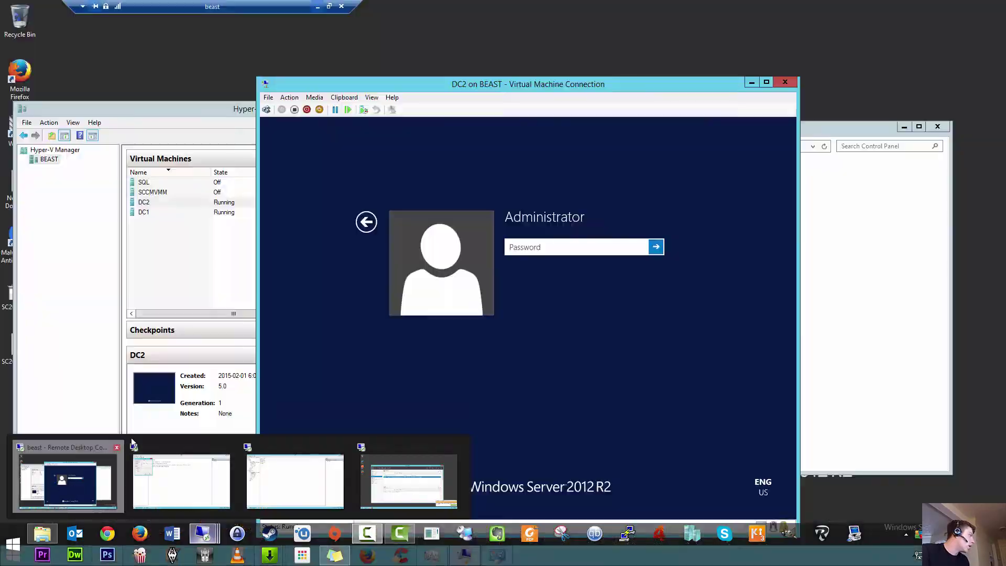
{"action": "left_click", "coordinate": [68, 477]}
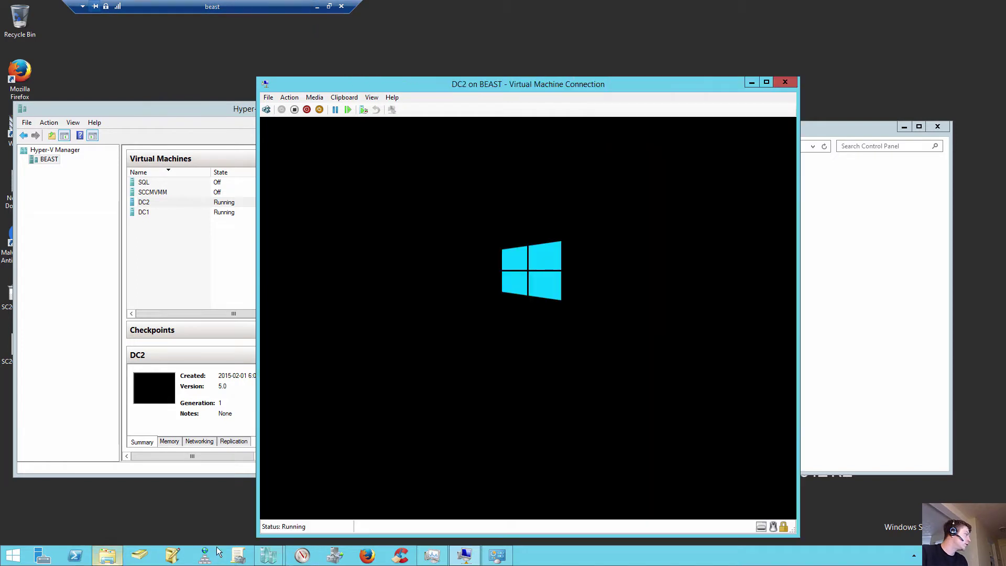
Step: On DC1's 192.168.5.105 session, close New Reservation and minimize the DHCP console
{"action": "left_click", "coordinate": [318, 7]}
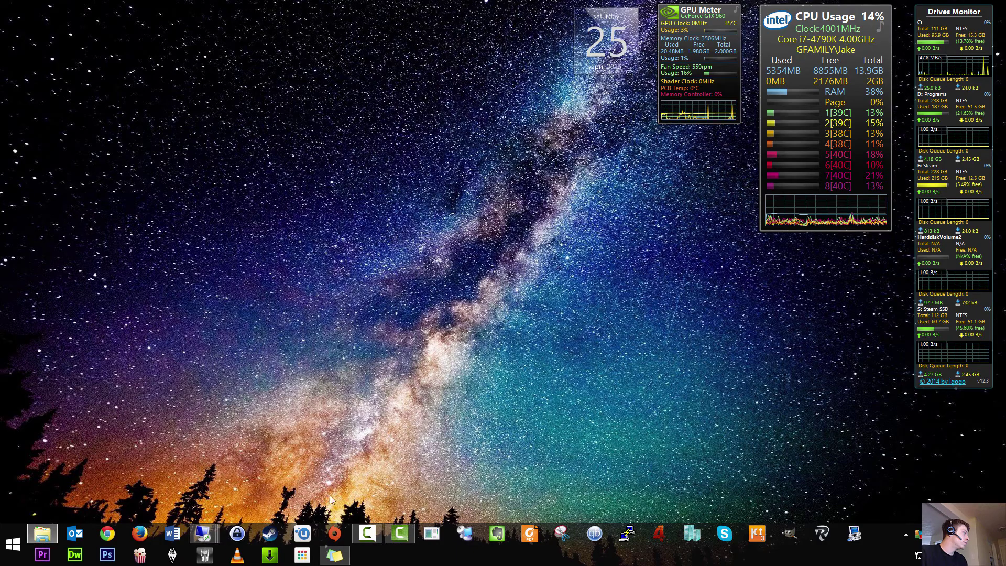
{"action": "mouse_move", "coordinate": [203, 534]}
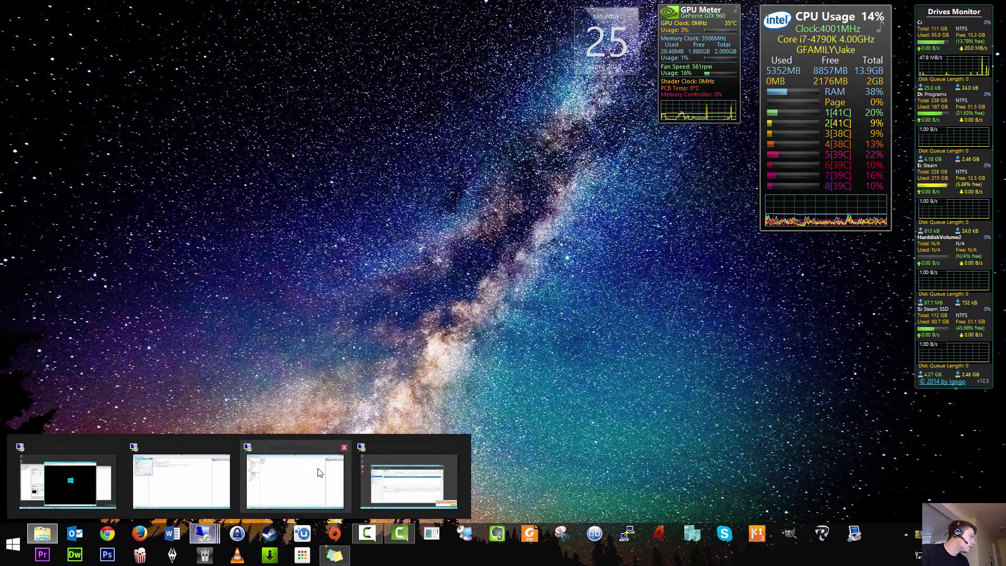
{"action": "mouse_move", "coordinate": [228, 471]}
{"action": "left_click", "coordinate": [295, 479]}
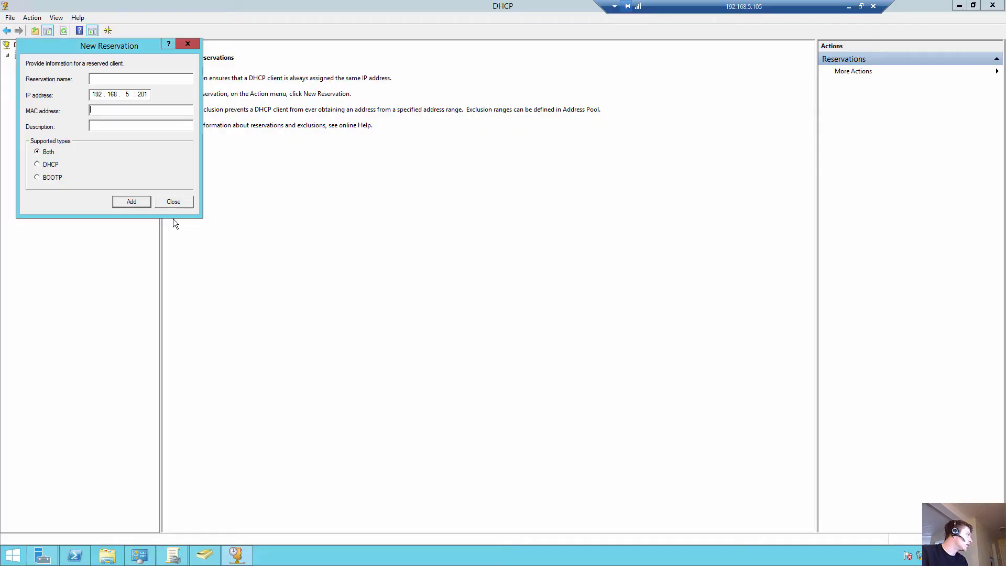
{"action": "left_click", "coordinate": [178, 203]}
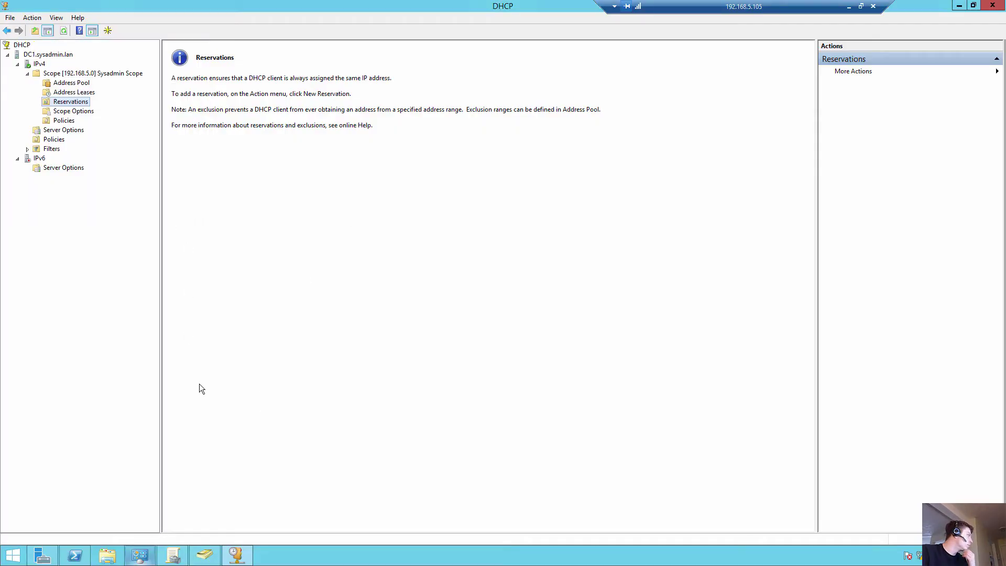
{"action": "left_click", "coordinate": [959, 6]}
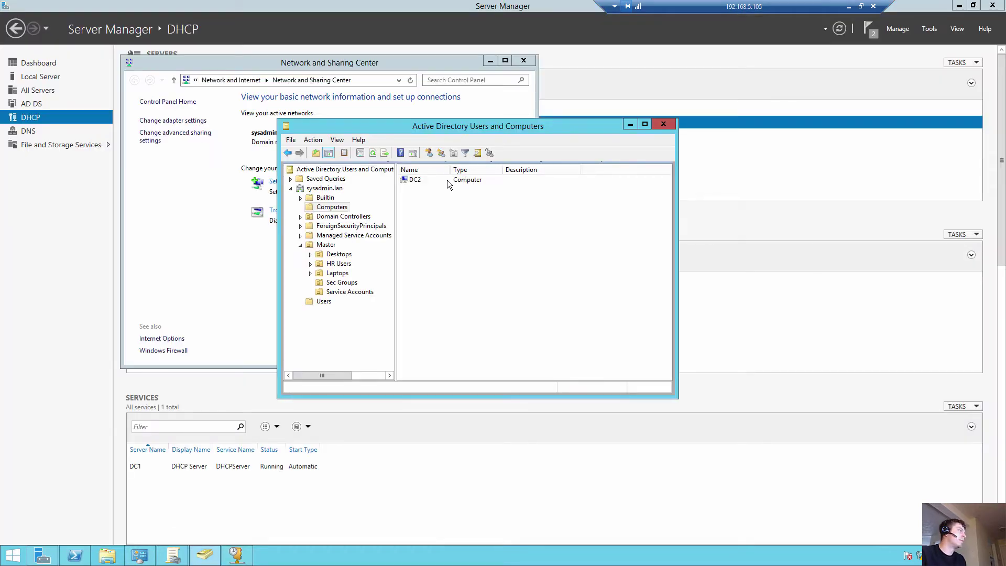
Step: In Active Directory Users and Computers, find DC2 under Computers and check Domain Controllers
{"action": "left_click", "coordinate": [415, 181]}
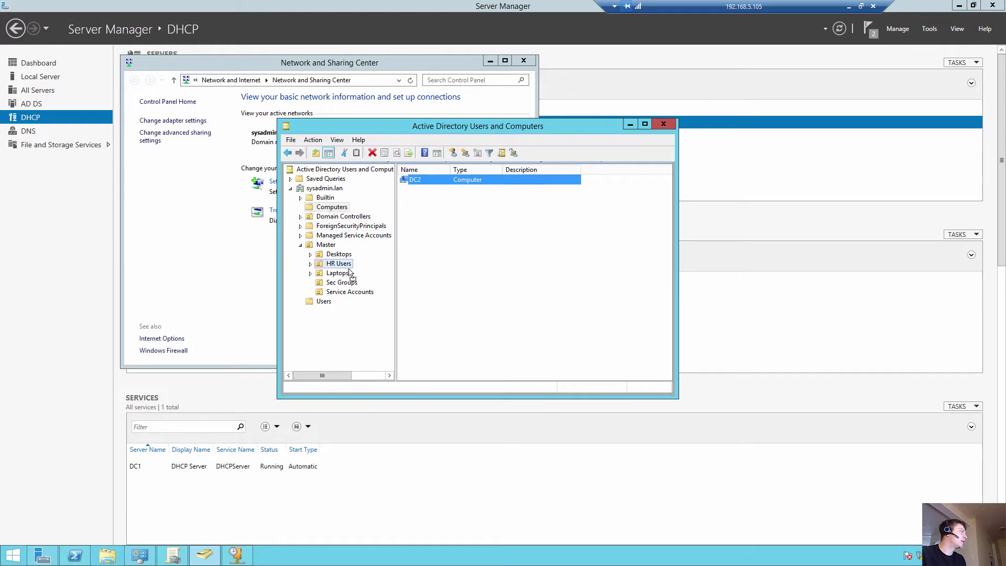
{"action": "mouse_move", "coordinate": [417, 180]}
{"action": "left_mouse_down"}
{"action": "mouse_move", "coordinate": [348, 258]}
{"action": "mouse_move", "coordinate": [371, 230]}
{"action": "mouse_move", "coordinate": [339, 264]}
{"action": "mouse_move", "coordinate": [336, 257]}
{"action": "mouse_move", "coordinate": [416, 208]}
{"action": "mouse_move", "coordinate": [367, 213]}
{"action": "mouse_move", "coordinate": [341, 265]}
{"action": "mouse_move", "coordinate": [439, 186]}
{"action": "mouse_move", "coordinate": [382, 240]}
{"action": "mouse_move", "coordinate": [335, 258]}
{"action": "mouse_move", "coordinate": [435, 187]}
{"action": "mouse_move", "coordinate": [352, 263]}
{"action": "mouse_move", "coordinate": [341, 289]}
{"action": "mouse_move", "coordinate": [431, 174]}
{"action": "mouse_move", "coordinate": [332, 220]}
{"action": "mouse_move", "coordinate": [433, 168]}
{"action": "mouse_move", "coordinate": [424, 182]}
{"action": "left_mouse_up"}
{"action": "left_click", "coordinate": [344, 216]}
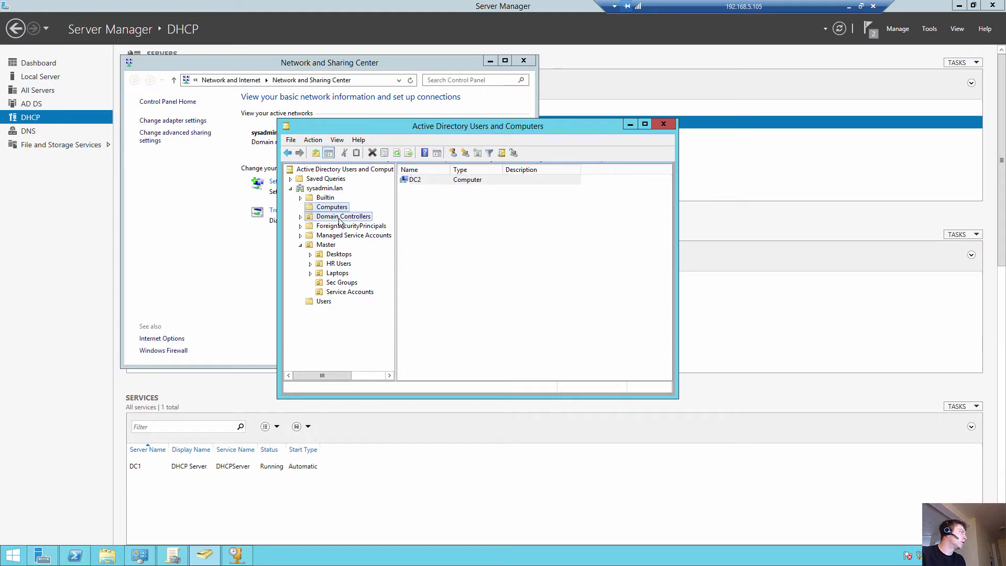
{"action": "left_click", "coordinate": [340, 207]}
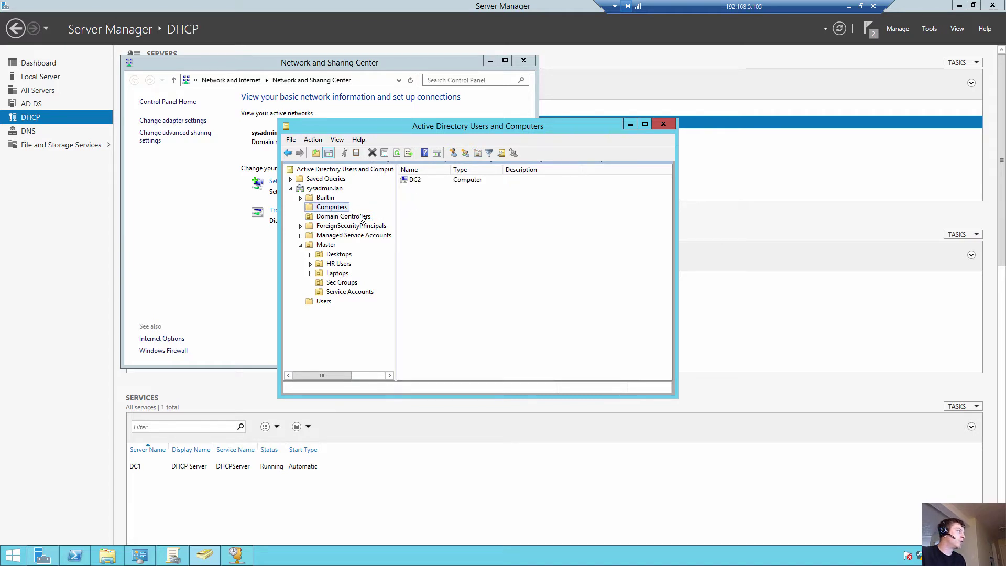
{"action": "left_click", "coordinate": [351, 216]}
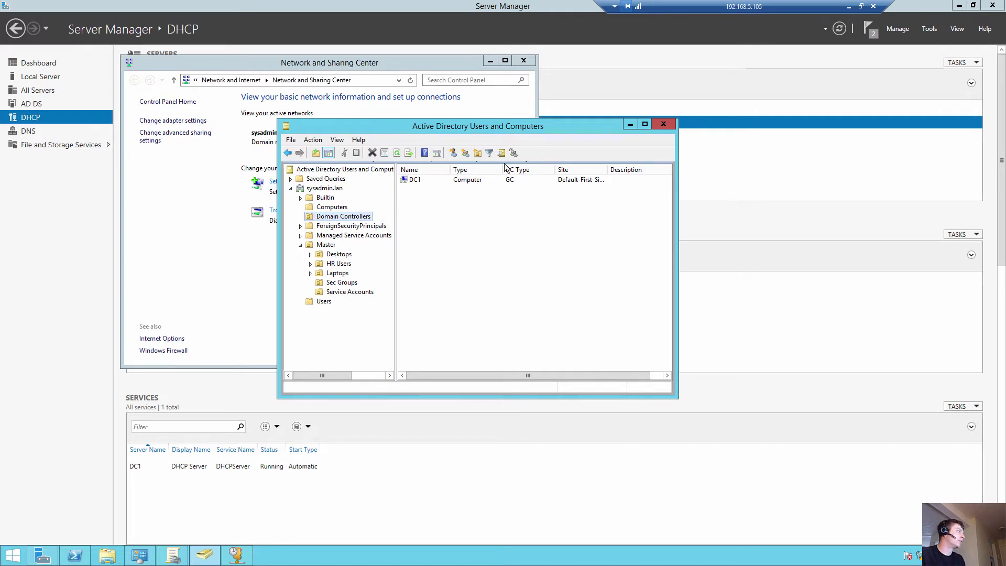
Step: Recheck Computers, Domain Controllers, Laptops and Desktops OUs, then minimize the DC1 session
{"action": "left_click", "coordinate": [630, 124]}
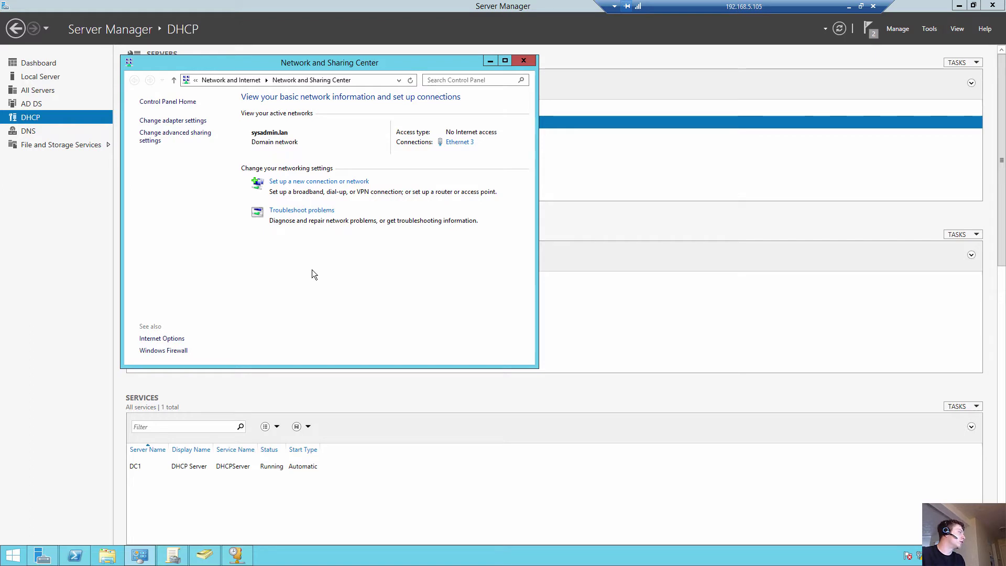
{"action": "left_click", "coordinate": [204, 554]}
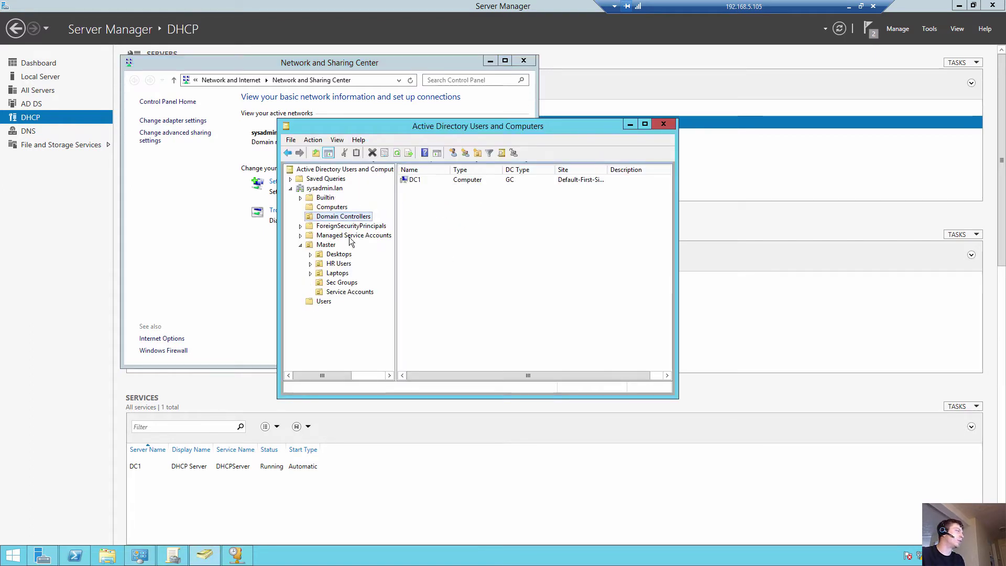
{"action": "left_click", "coordinate": [336, 208]}
{"action": "left_click", "coordinate": [414, 183]}
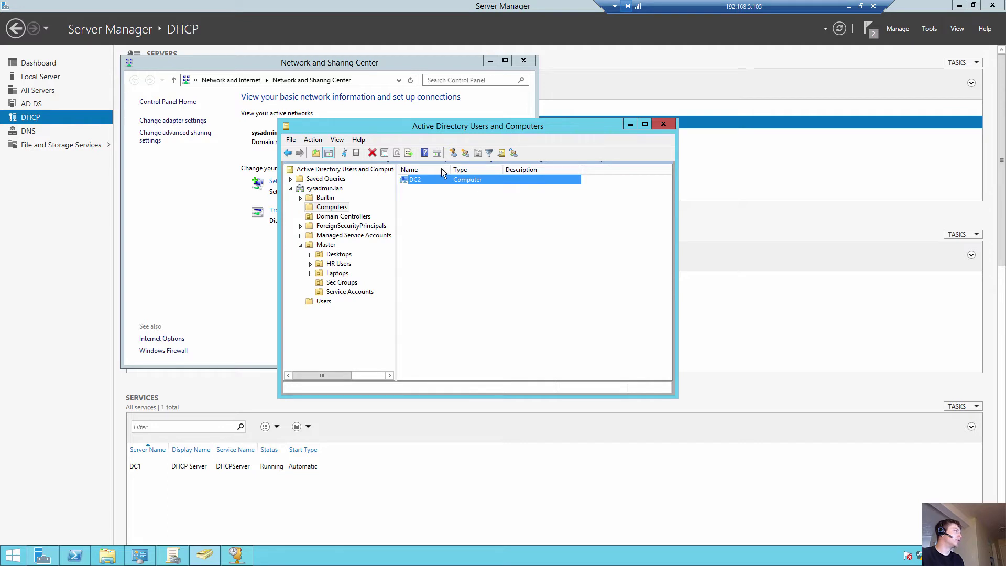
{"action": "left_click", "coordinate": [328, 217]}
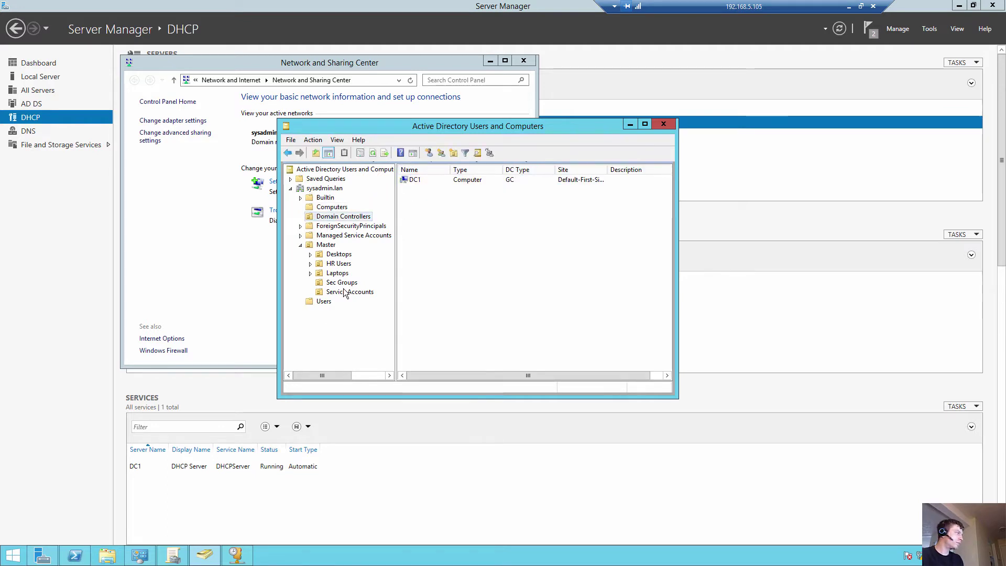
{"action": "left_click", "coordinate": [338, 274]}
{"action": "left_click", "coordinate": [343, 254]}
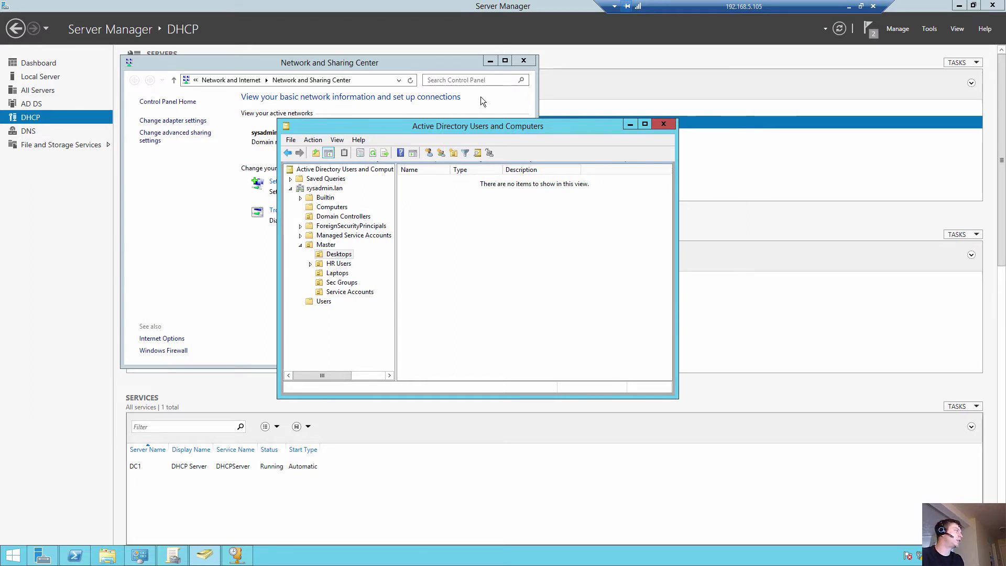
{"action": "left_click", "coordinate": [852, 9]}
Step: Restore the beast host session to watch DC2's console on the 'Please wait' screen
{"action": "mouse_move", "coordinate": [203, 535]}
{"action": "left_click", "coordinate": [68, 481]}
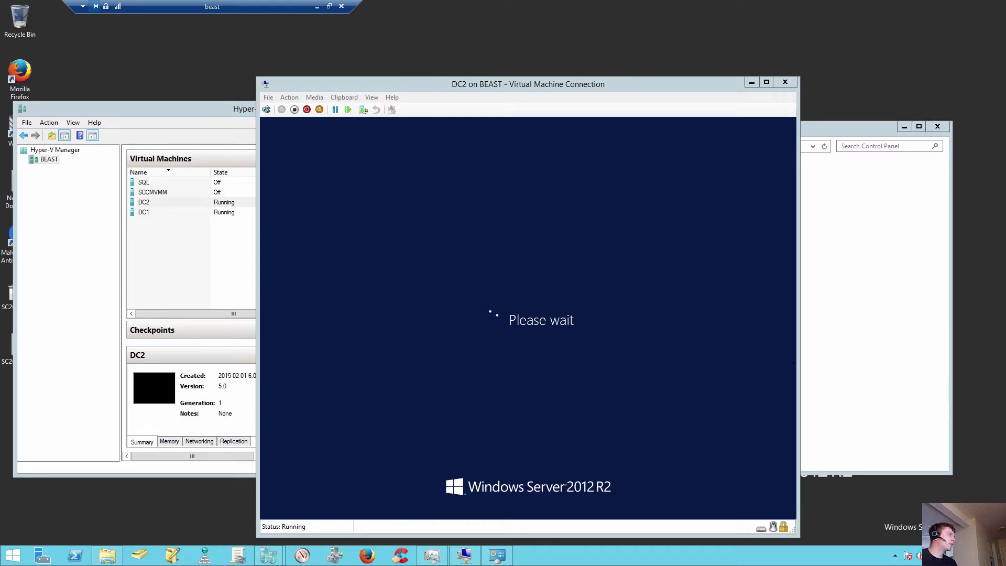
Step: Window the host session and start a connection to 192.168.5.201 with a different account
{"action": "left_click", "coordinate": [330, 6]}
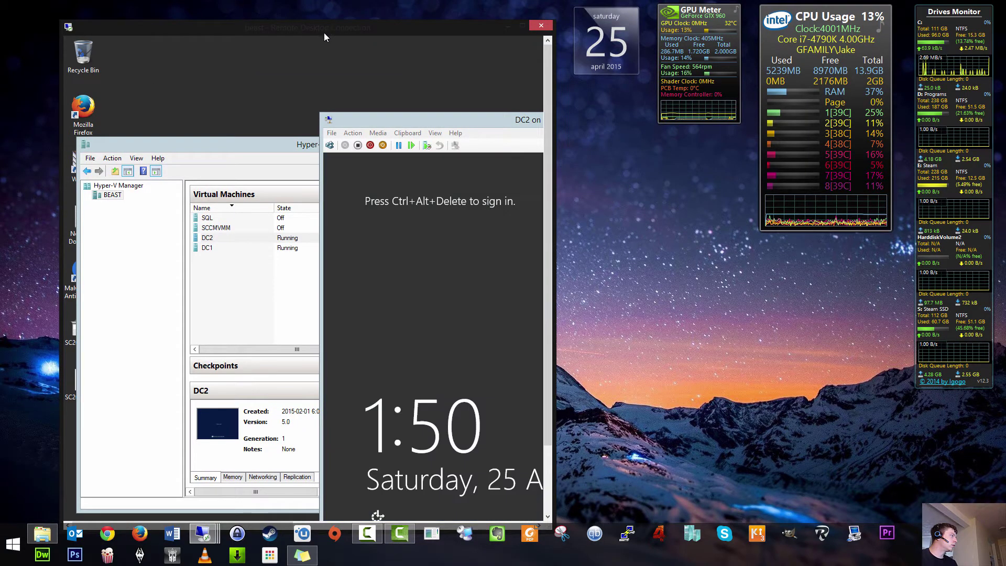
{"action": "right_click", "coordinate": [204, 534]}
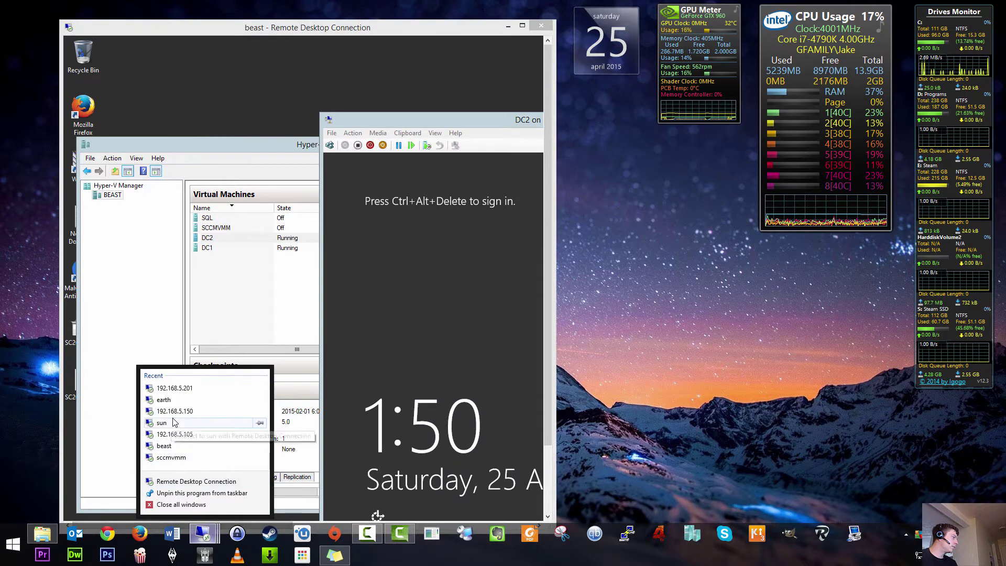
{"action": "left_click", "coordinate": [202, 390]}
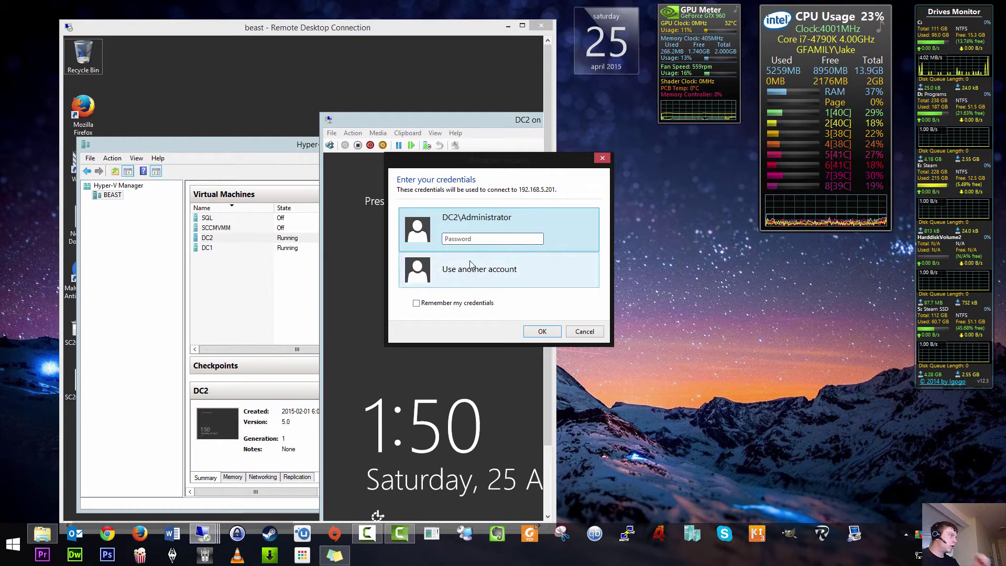
{"action": "left_click", "coordinate": [495, 272]}
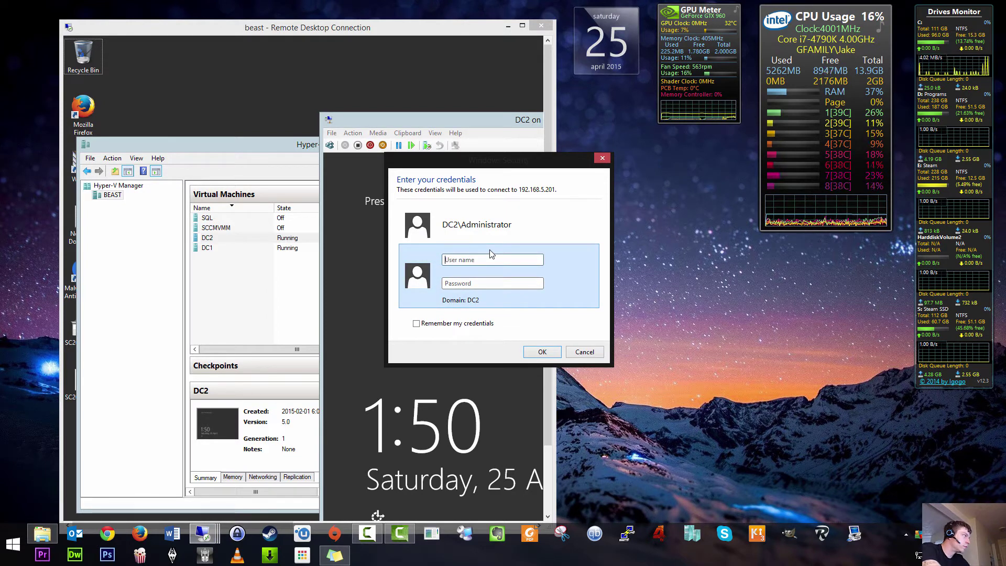
Step: Enter the domain administrator's user name and corrected password, then submit the credentials
{"action": "type", "text": "sy"}
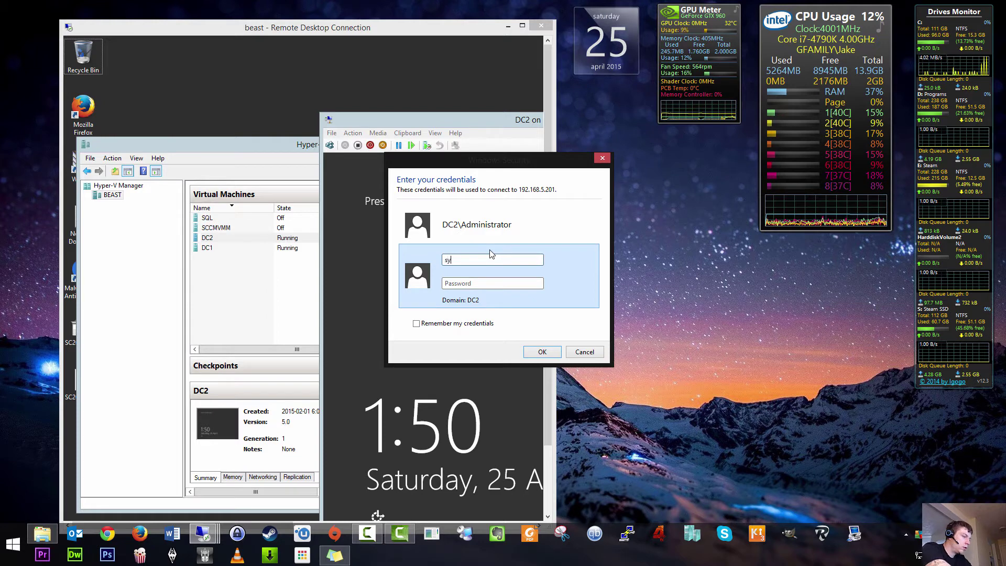
{"action": "type", "text": "sadmin"}
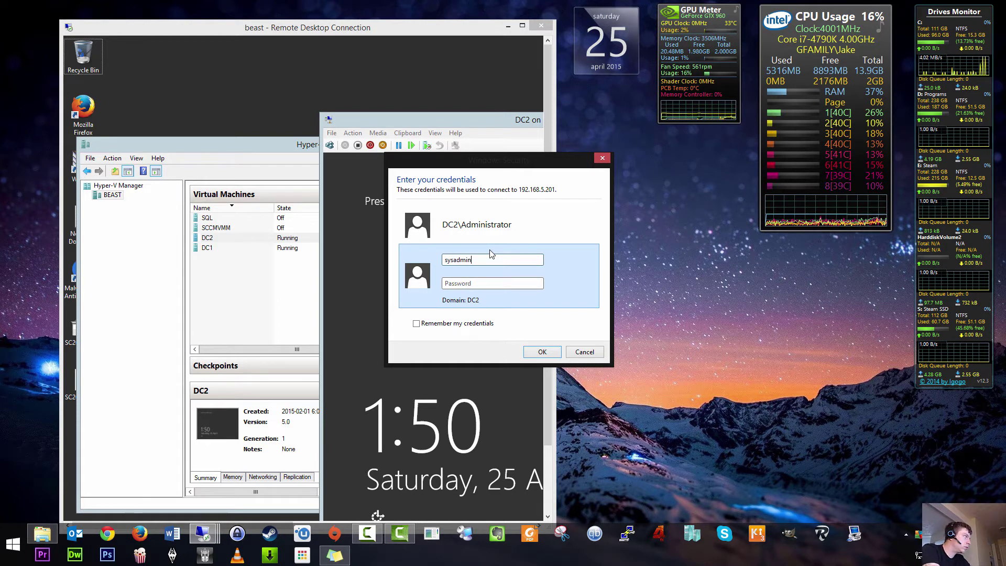
{"action": "type", "text": "\\Sysadmin"}
{"action": "key", "text": "Tab"}
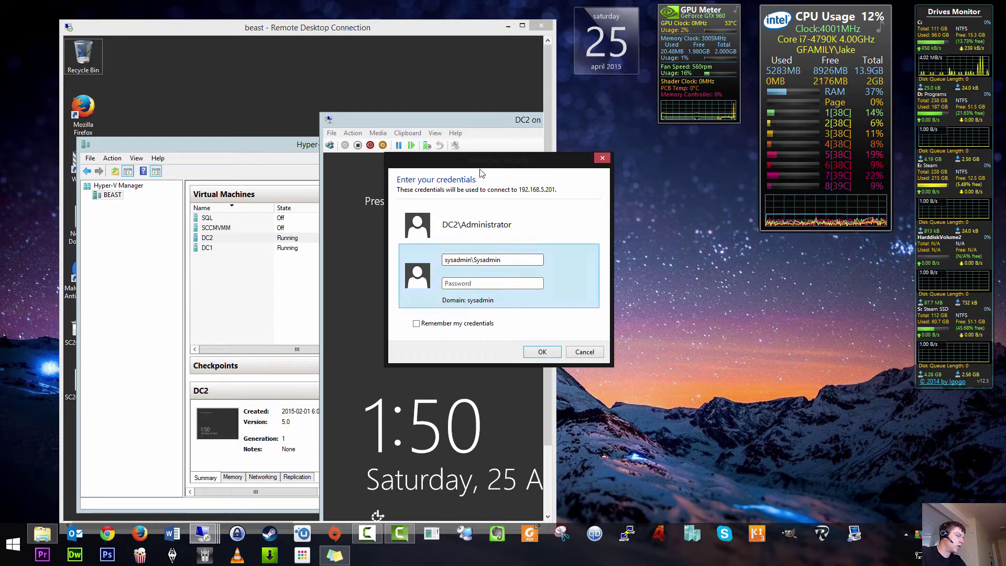
{"action": "type", "text": "**********"}
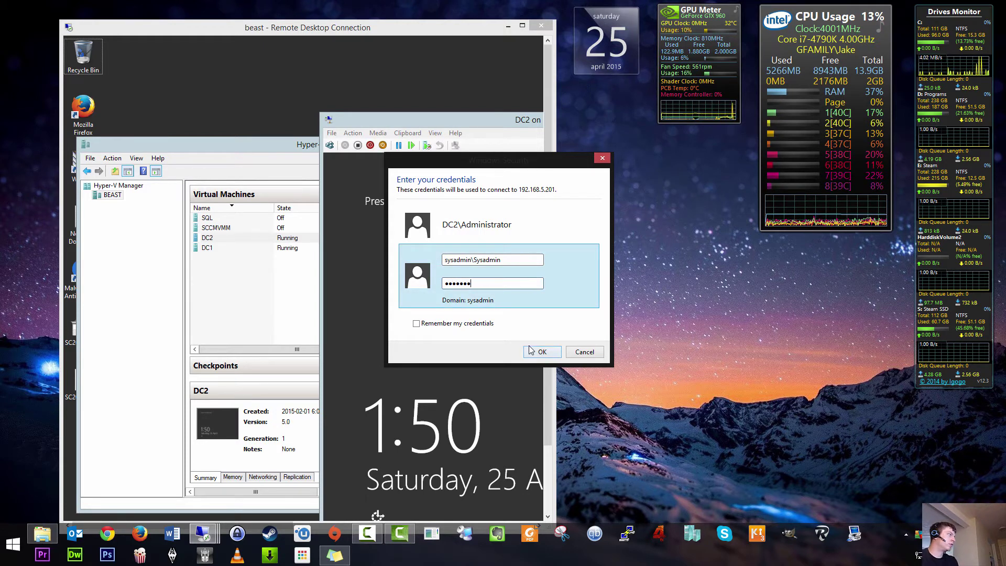
{"action": "type", "text": "****"}
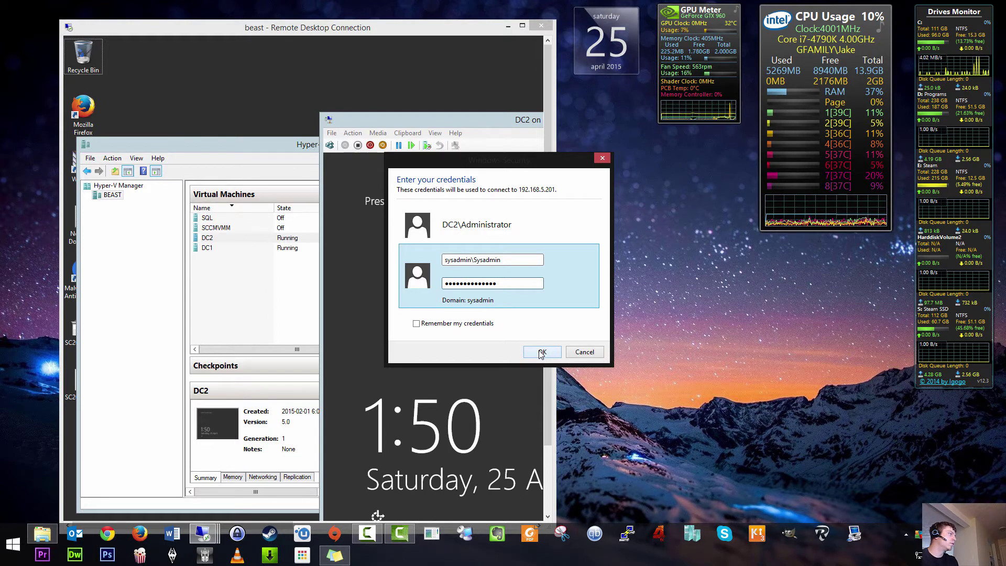
{"action": "key", "text": "shift+Left"}
{"action": "key", "text": "shift+Left"}
{"action": "key", "text": "shift+Left"}
{"action": "key", "text": "shift+Left"}
{"action": "key", "text": "shift+Left"}
{"action": "key", "text": "shift+Left"}
{"action": "key", "text": "shift+Left"}
{"action": "key", "text": "shift+Left"}
{"action": "key", "text": "shift+Left"}
{"action": "key", "text": "shift+Left"}
{"action": "key", "text": "shift+Left"}
{"action": "key", "text": "shift+Left"}
{"action": "key", "text": "shift+Left"}
{"action": "key", "text": "shift+Left"}
{"action": "type", "text": "*****"}
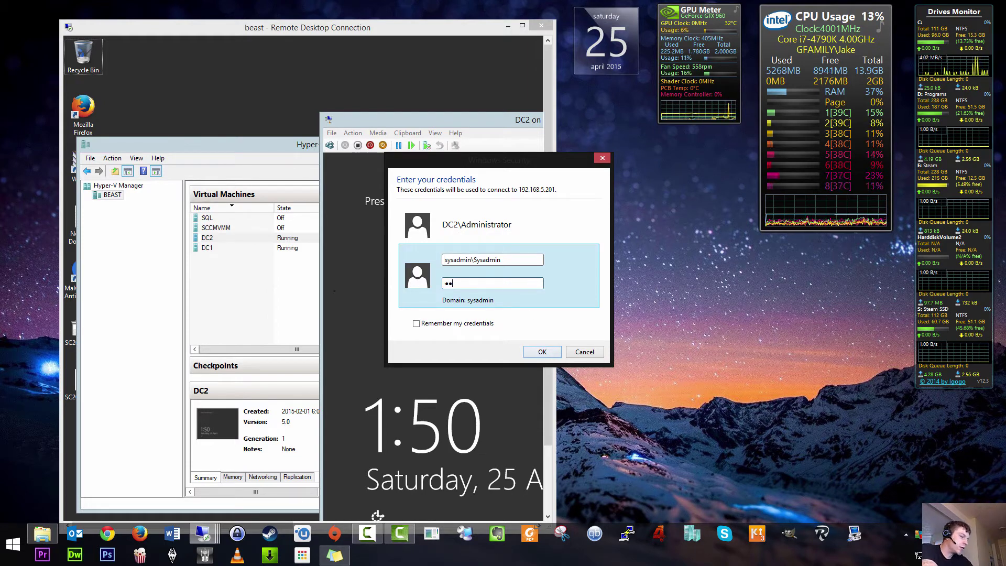
{"action": "type", "text": "**"}
{"action": "key", "text": "Return"}
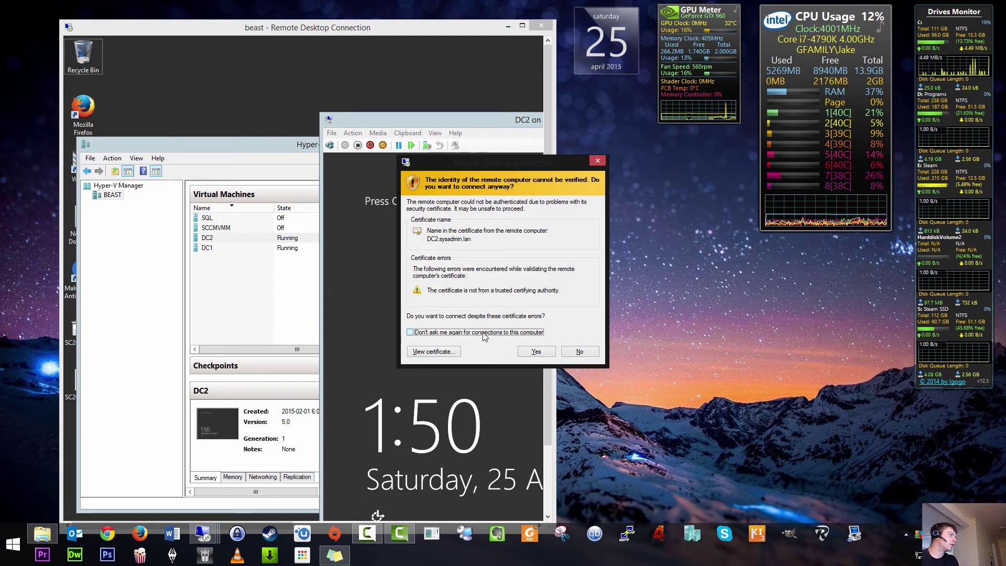
Step: Accept the untrusted certificate for DC2 and open Server Manager on the remote server
{"action": "left_click", "coordinate": [537, 352]}
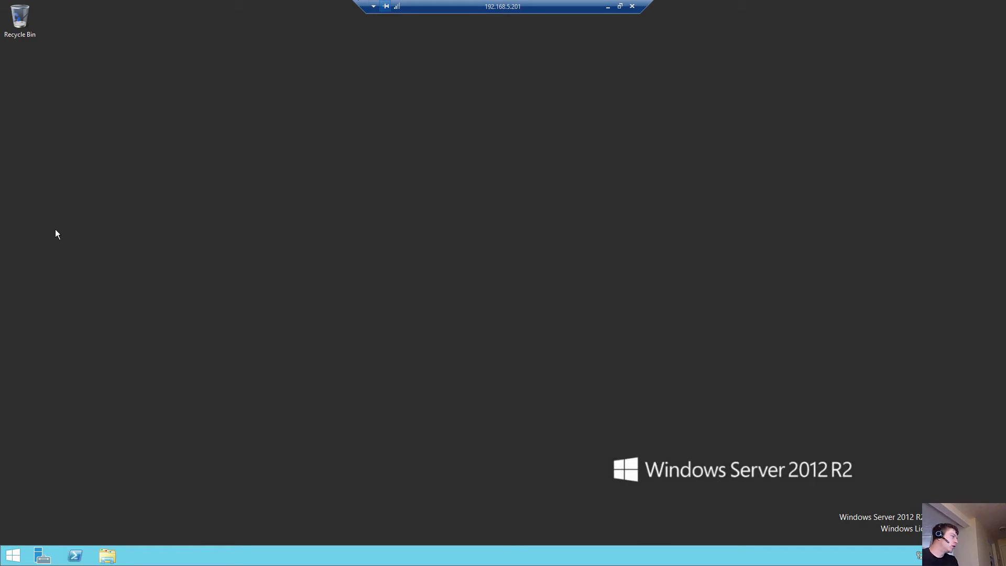
{"action": "left_click", "coordinate": [42, 555]}
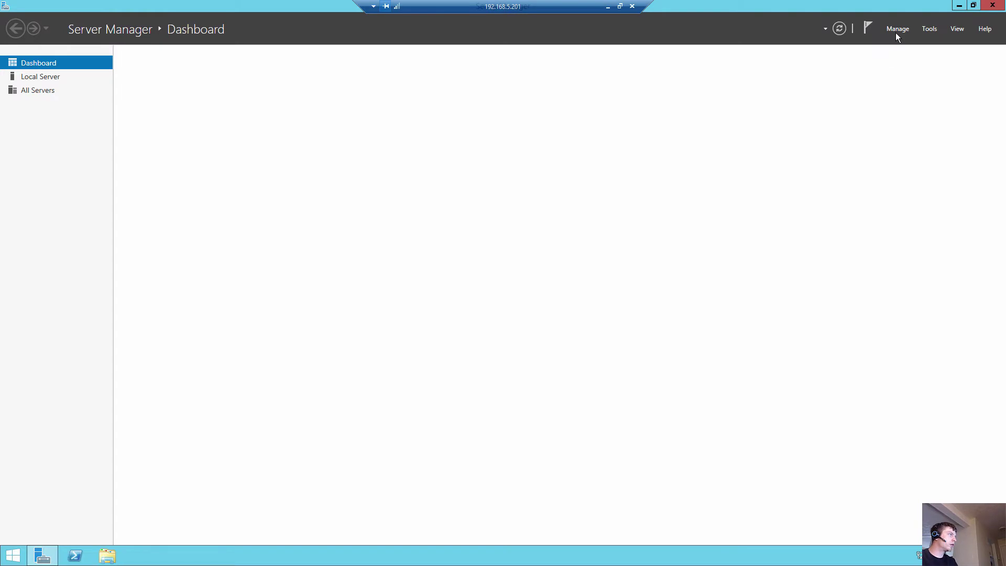
Step: Look over the Manage menu and the Local Disk (C:) drive in File Explorer
{"action": "left_click", "coordinate": [897, 28]}
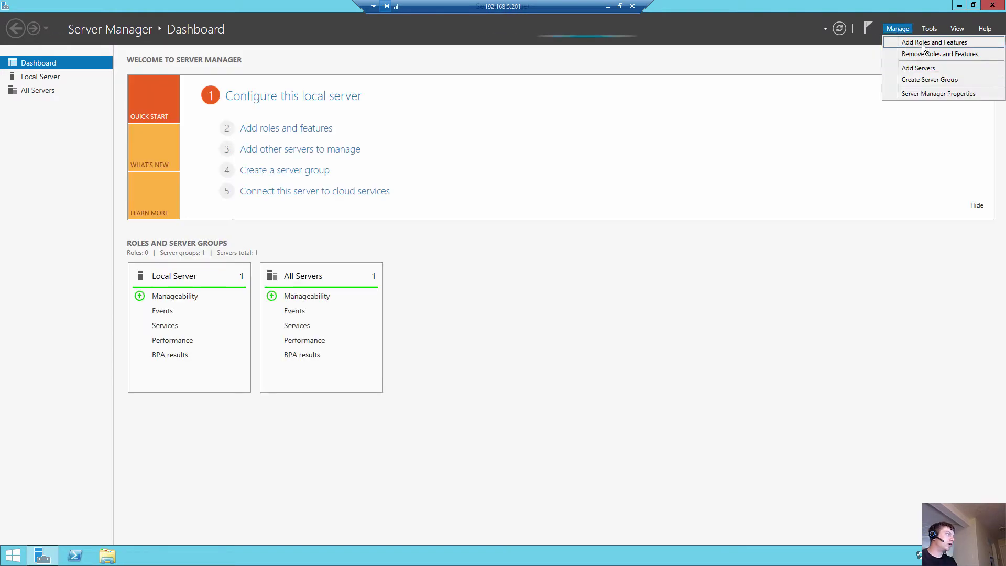
{"action": "left_click", "coordinate": [697, 91]}
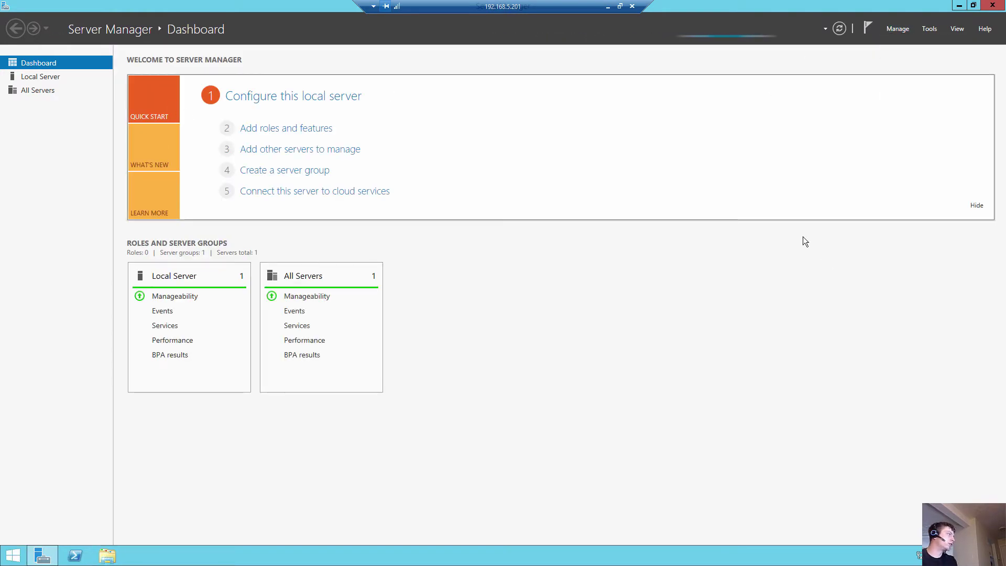
{"action": "key", "text": "super+e"}
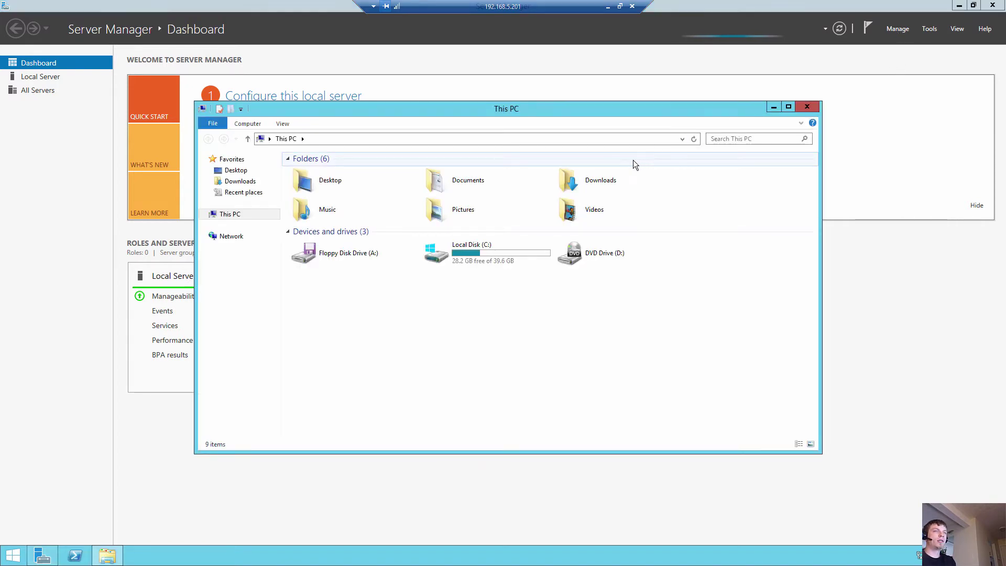
{"action": "left_click", "coordinate": [464, 259]}
{"action": "right_click", "coordinate": [461, 257]}
{"action": "left_click", "coordinate": [414, 301]}
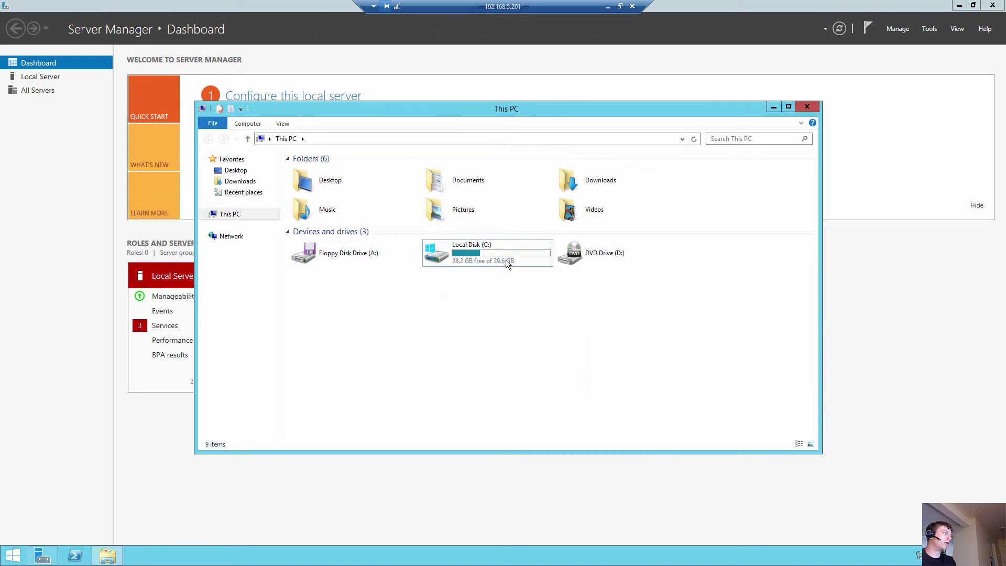
Step: Start a role-based install on DC2.sysadmin.lan and select Active Directory Domain Services with its required features
{"action": "left_click", "coordinate": [900, 29]}
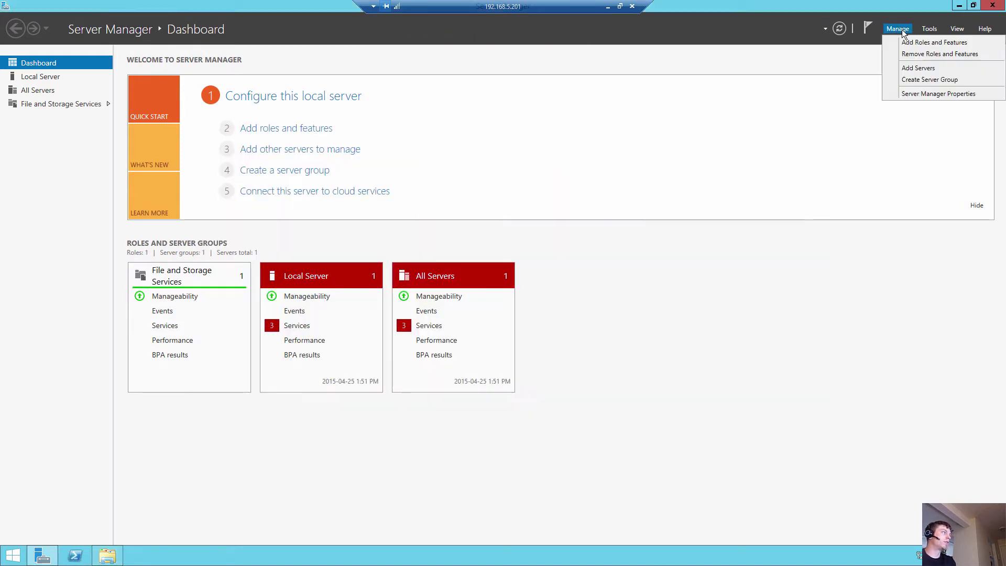
{"action": "left_click", "coordinate": [931, 43]}
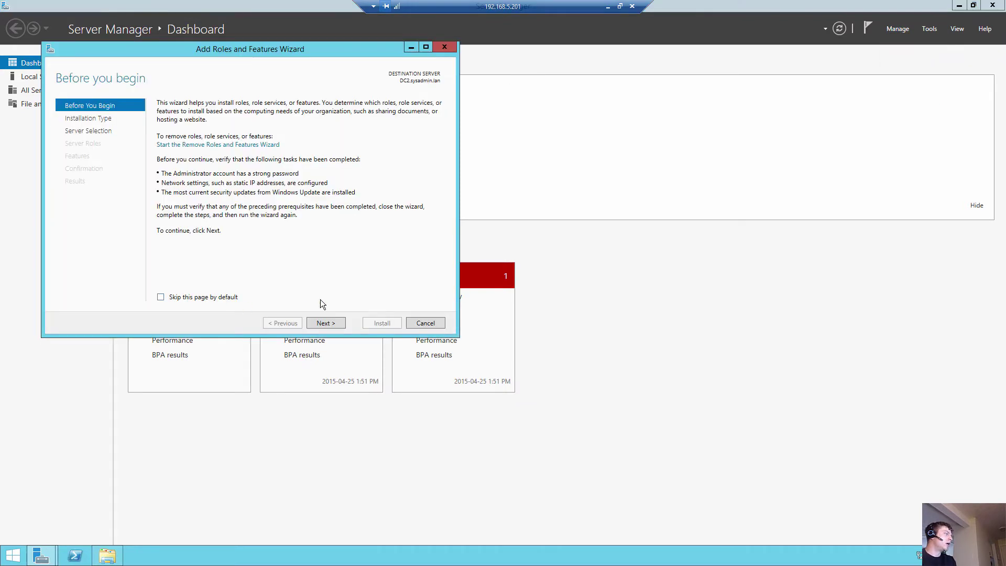
{"action": "left_click", "coordinate": [332, 327]}
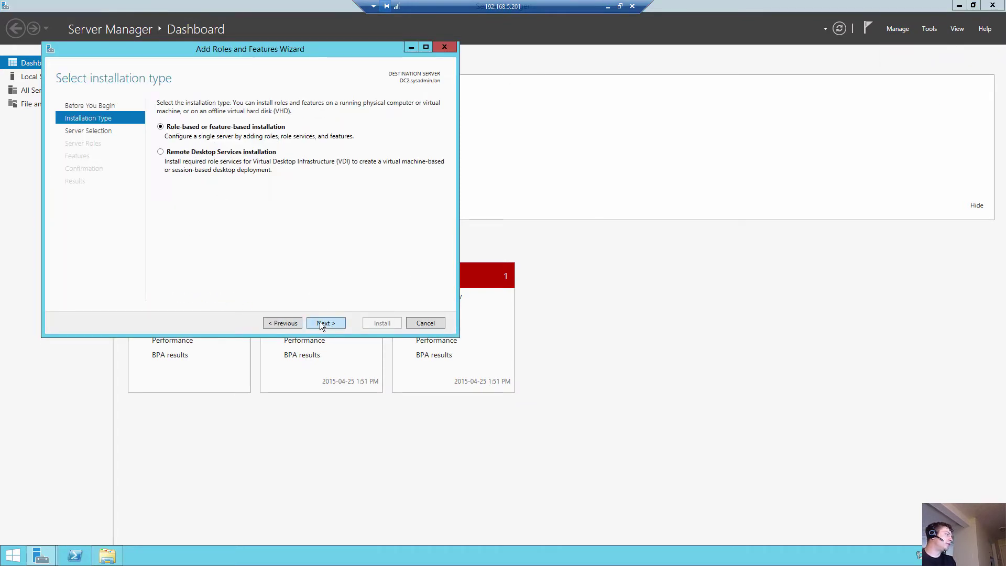
{"action": "key", "text": "Return"}
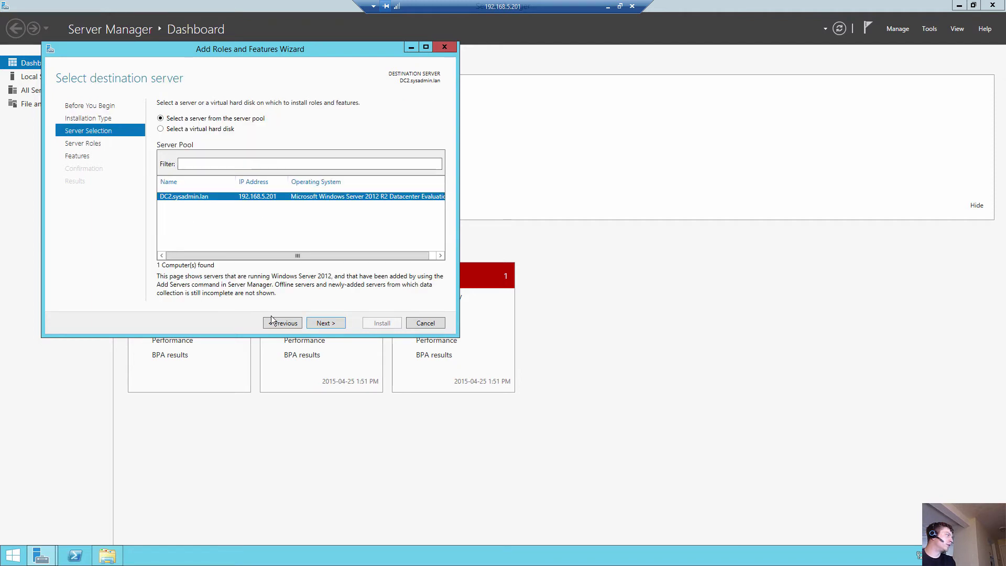
{"action": "left_click", "coordinate": [334, 325]}
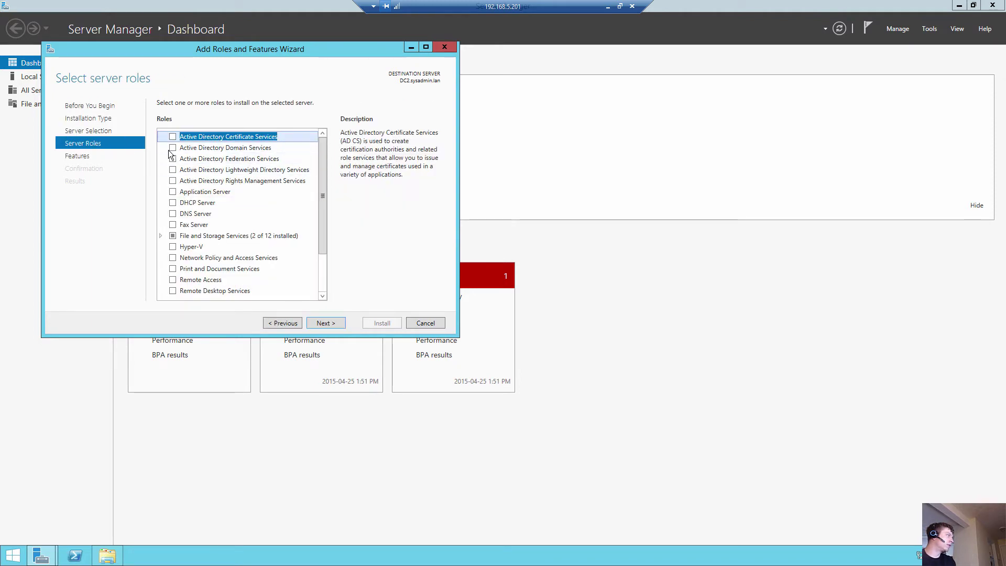
{"action": "left_click", "coordinate": [173, 147]}
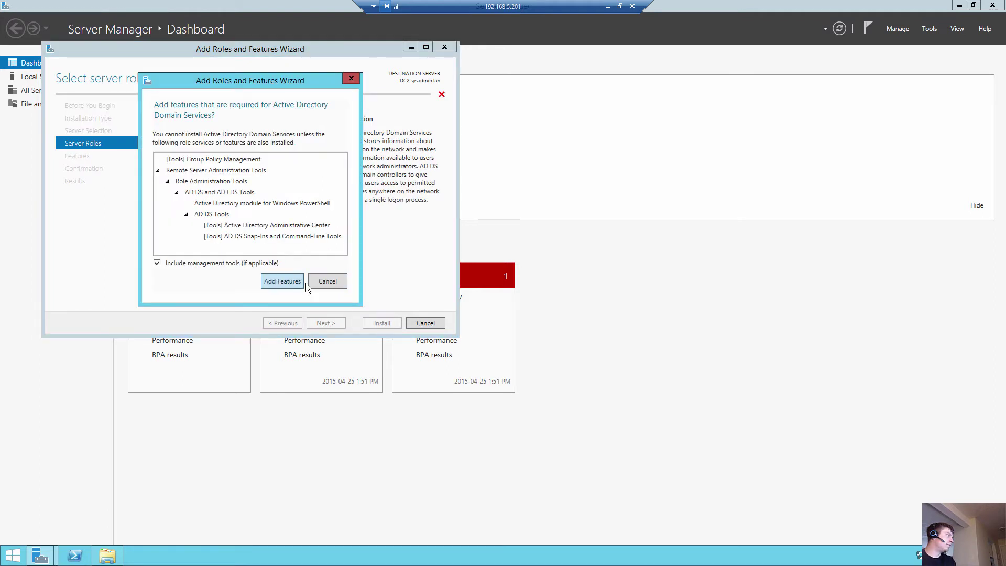
{"action": "left_click", "coordinate": [302, 283]}
Step: Install the AD DS role and begin promoting the server to a domain controller
{"action": "left_click", "coordinate": [326, 323]}
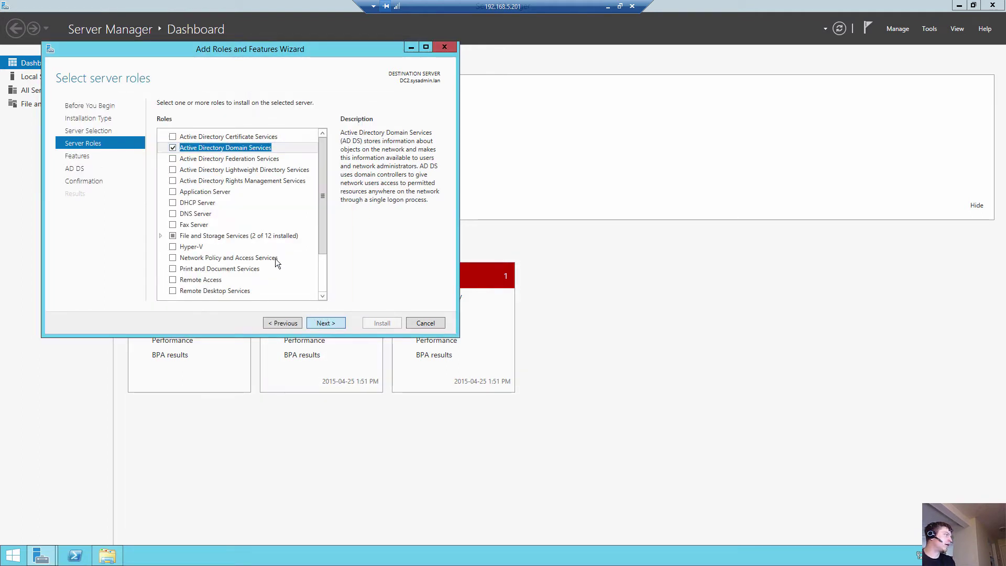
{"action": "left_click", "coordinate": [326, 323]}
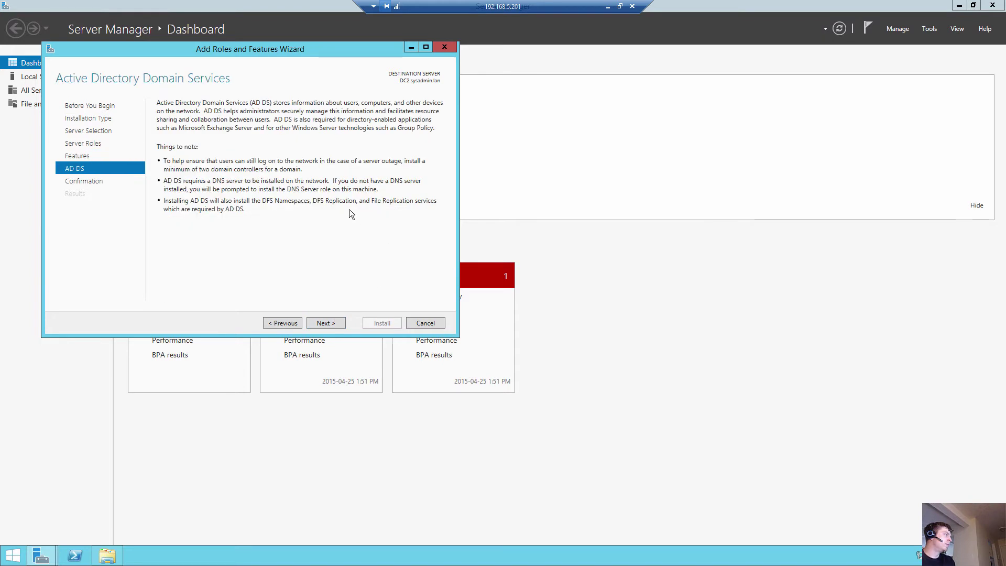
{"action": "left_click", "coordinate": [329, 322]}
{"action": "left_click", "coordinate": [375, 323]}
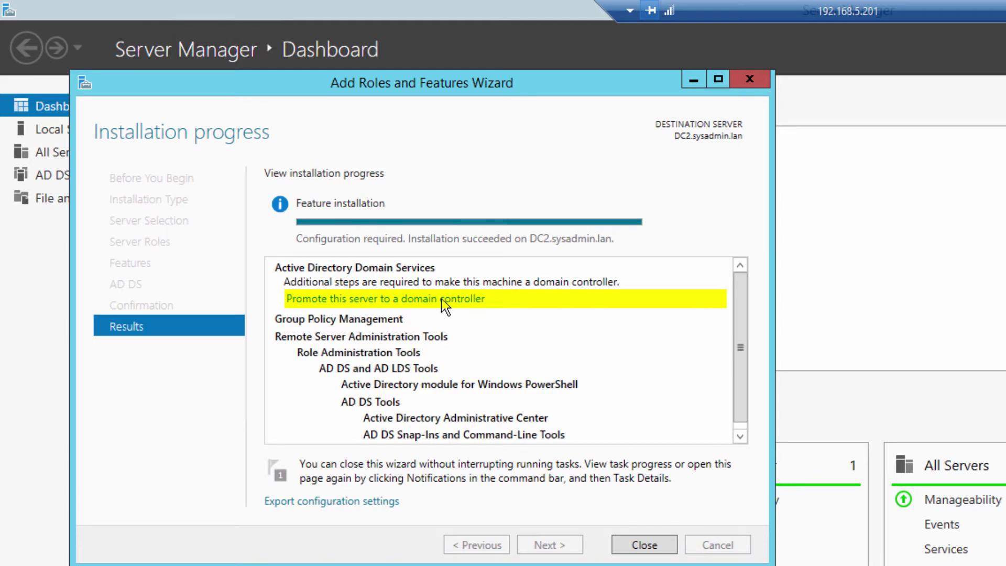
{"action": "left_click", "coordinate": [401, 300]}
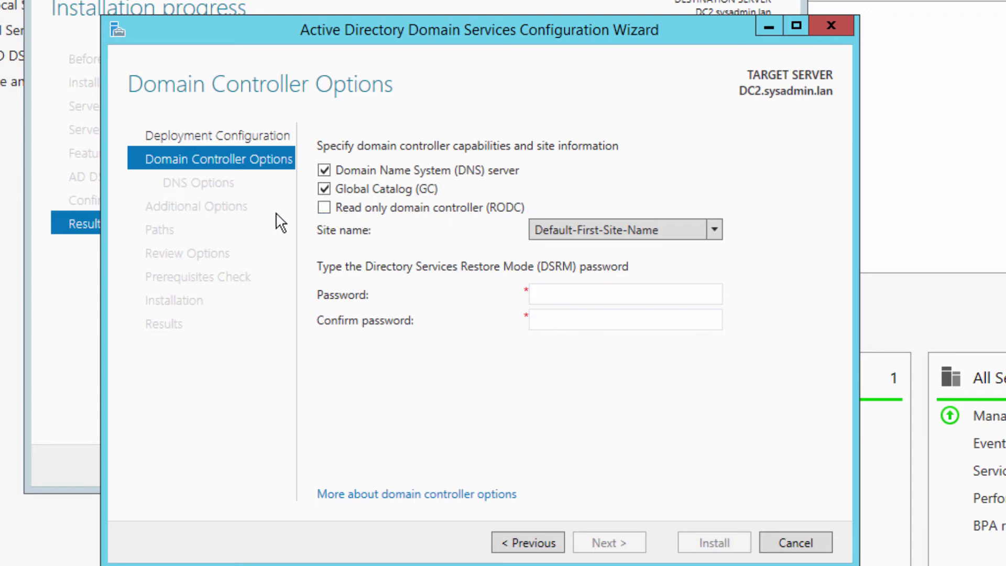
Step: Open the site name list on the Domain Controller Options page
{"action": "left_click", "coordinate": [650, 230]}
Step: Keep Default-First-Site-Name as the domain controller's site
{"action": "left_click", "coordinate": [730, 173]}
{"action": "left_click", "coordinate": [579, 231]}
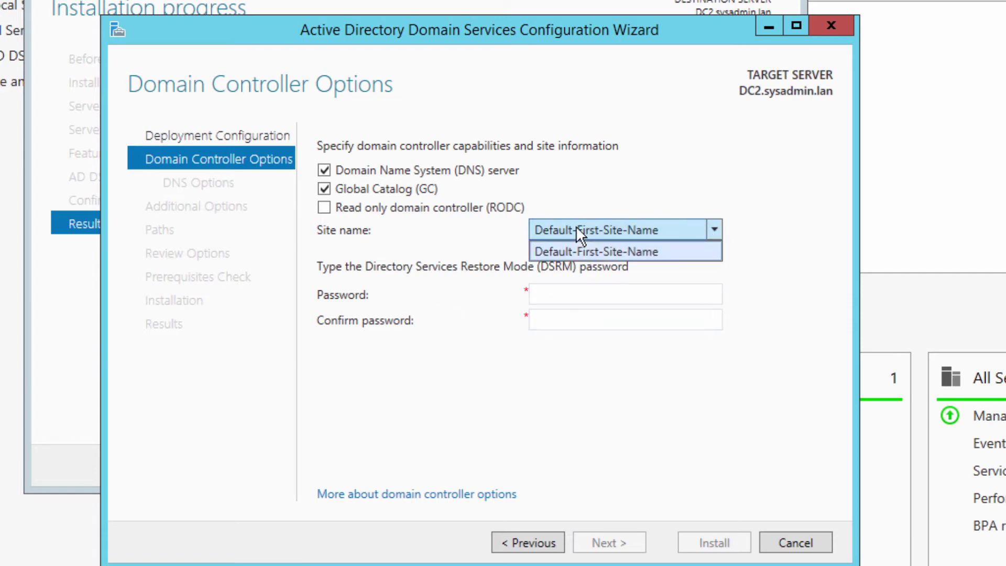
{"action": "left_click", "coordinate": [771, 189]}
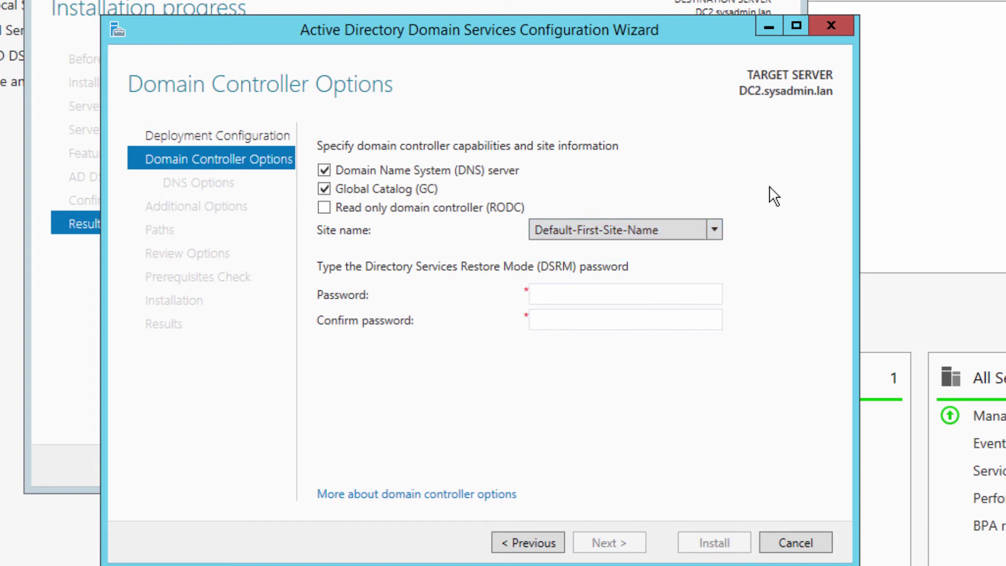
Step: Enter and confirm the Directory Services Restore Mode password, then continue to DNS Options
{"action": "left_click", "coordinate": [617, 299]}
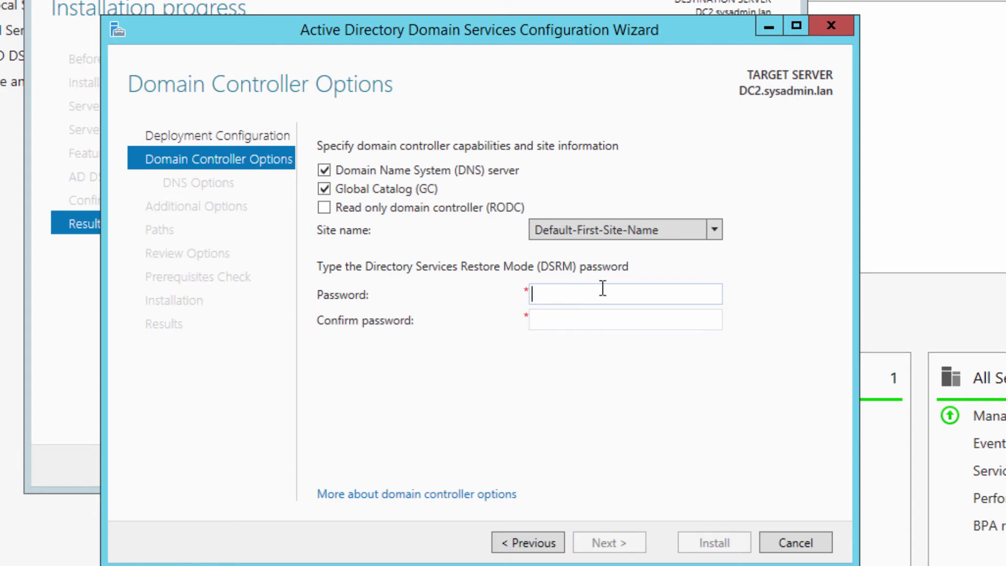
{"action": "type", "text": "Password123456"}
{"action": "left_click", "coordinate": [647, 322]}
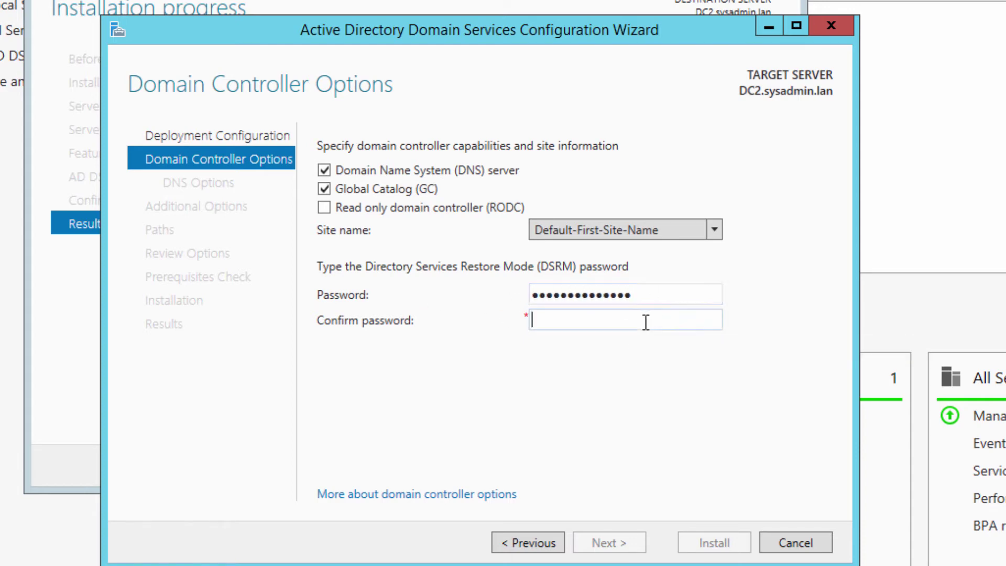
{"action": "type", "text": "Password123456"}
{"action": "left_click", "coordinate": [621, 543]}
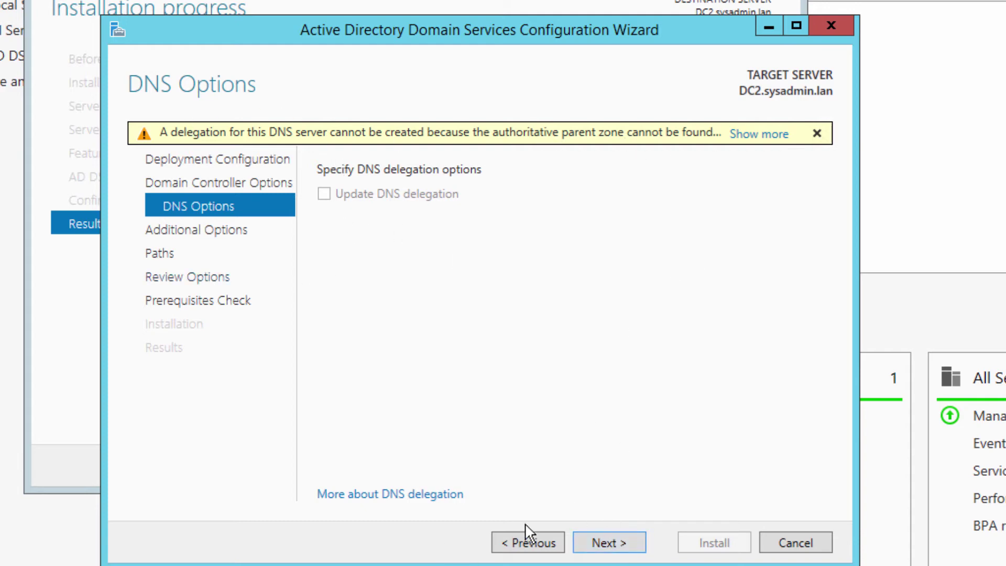
Step: On Additional Options, try DC1.sysadmin.lan as the replication source
{"action": "left_click", "coordinate": [610, 544]}
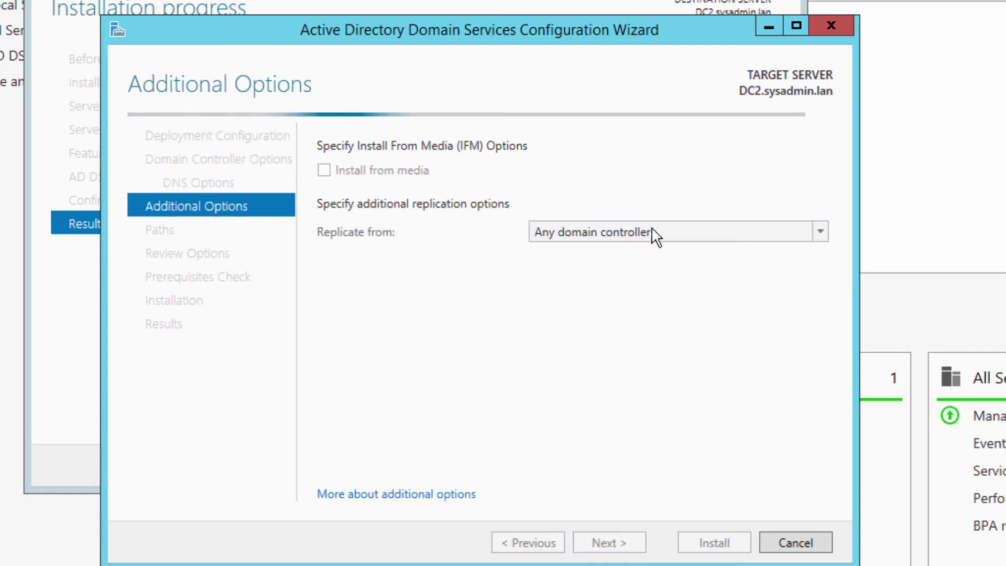
{"action": "left_click", "coordinate": [697, 234]}
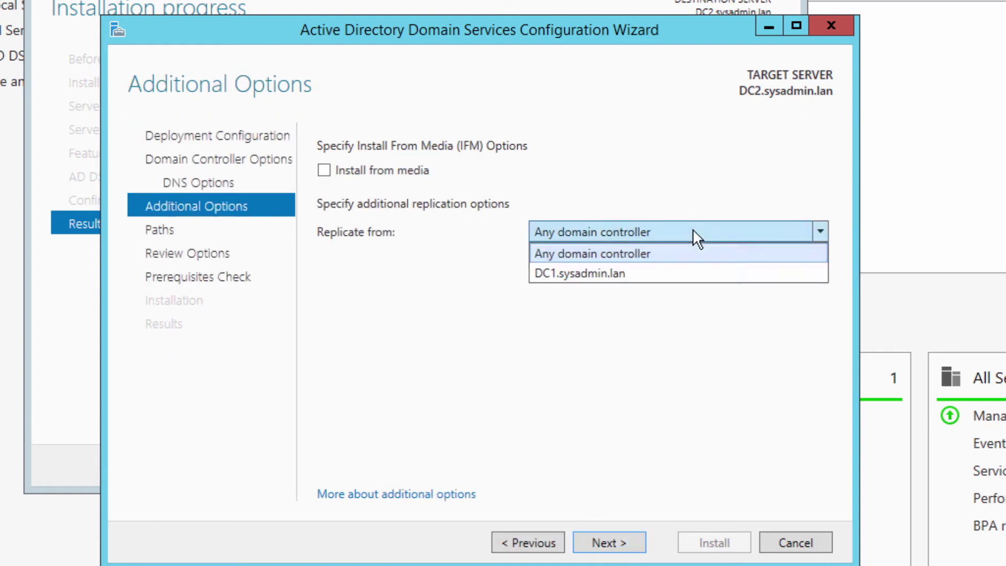
{"action": "left_click", "coordinate": [650, 255]}
{"action": "left_click", "coordinate": [606, 232]}
{"action": "left_click", "coordinate": [580, 271]}
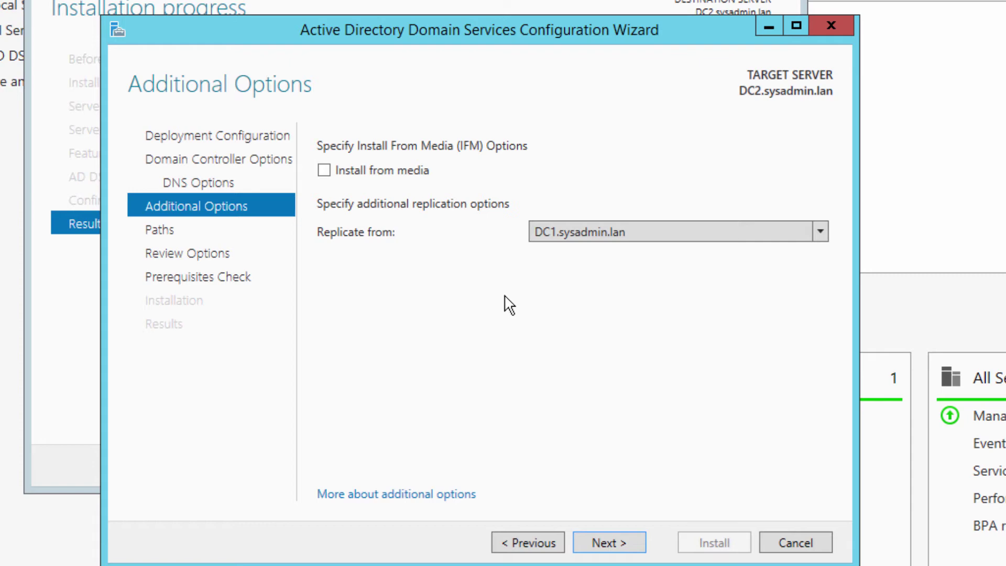
{"action": "left_click", "coordinate": [644, 235]}
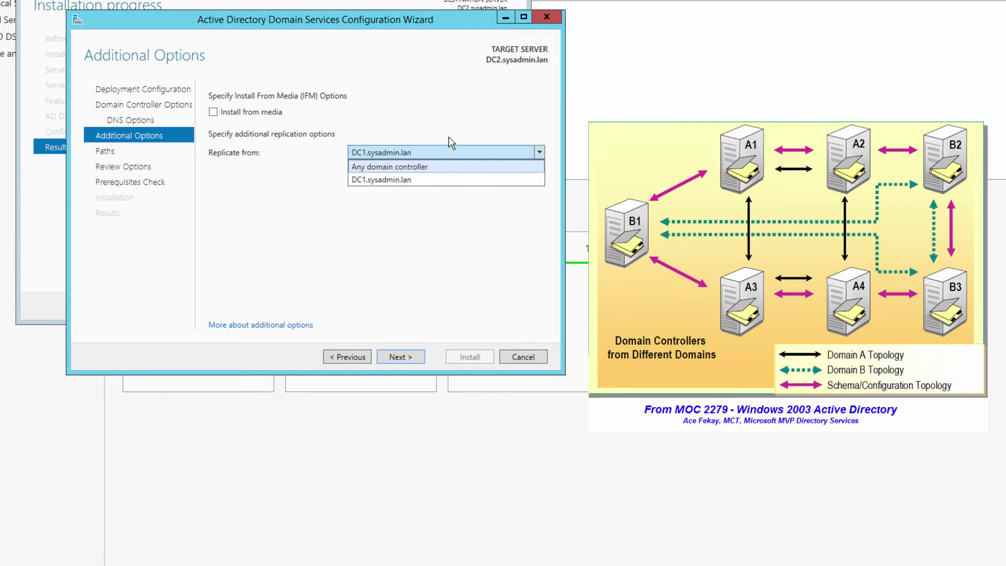
{"action": "left_click", "coordinate": [431, 104]}
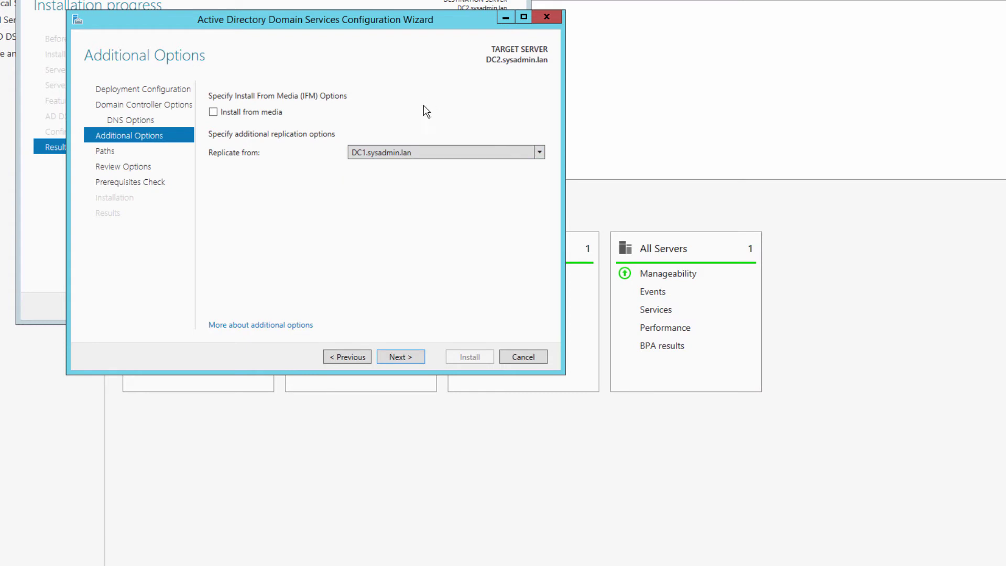
Step: Leave Install from media off, replicate from any domain controller, and continue to Paths
{"action": "left_click", "coordinate": [229, 115]}
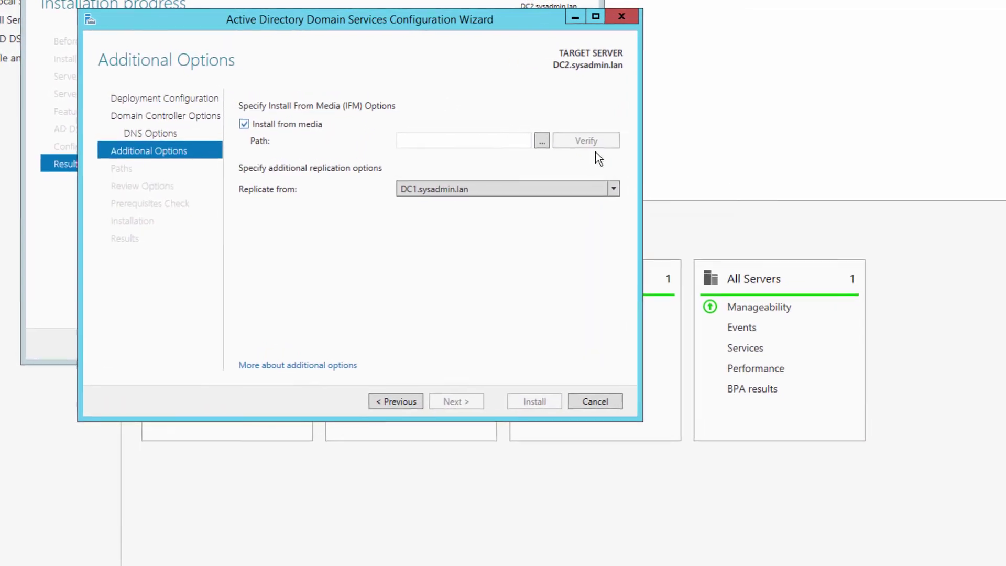
{"action": "left_click", "coordinate": [566, 145]}
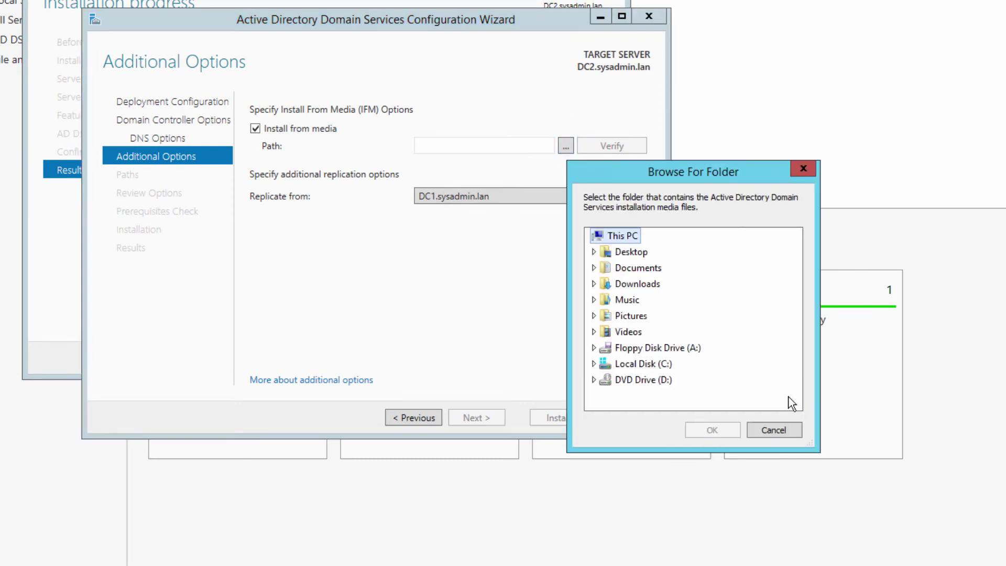
{"action": "left_click", "coordinate": [792, 433]}
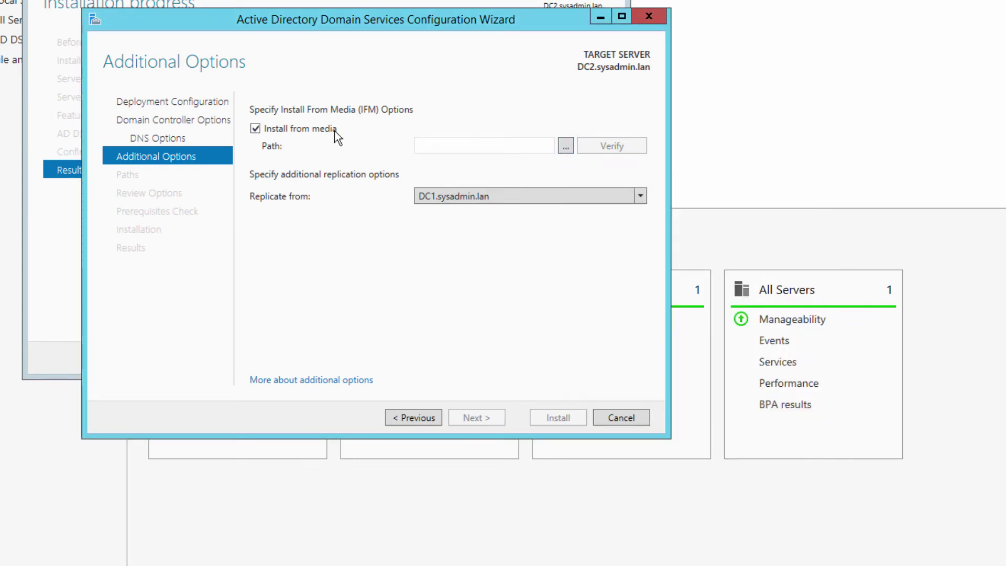
{"action": "left_click", "coordinate": [256, 128]}
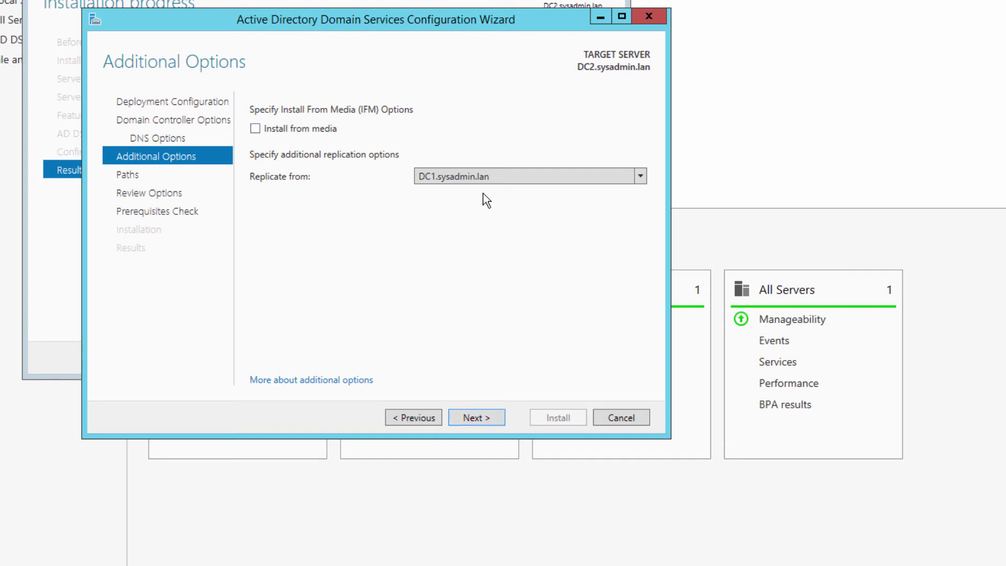
{"action": "left_click", "coordinate": [497, 178]}
{"action": "left_click", "coordinate": [457, 194]}
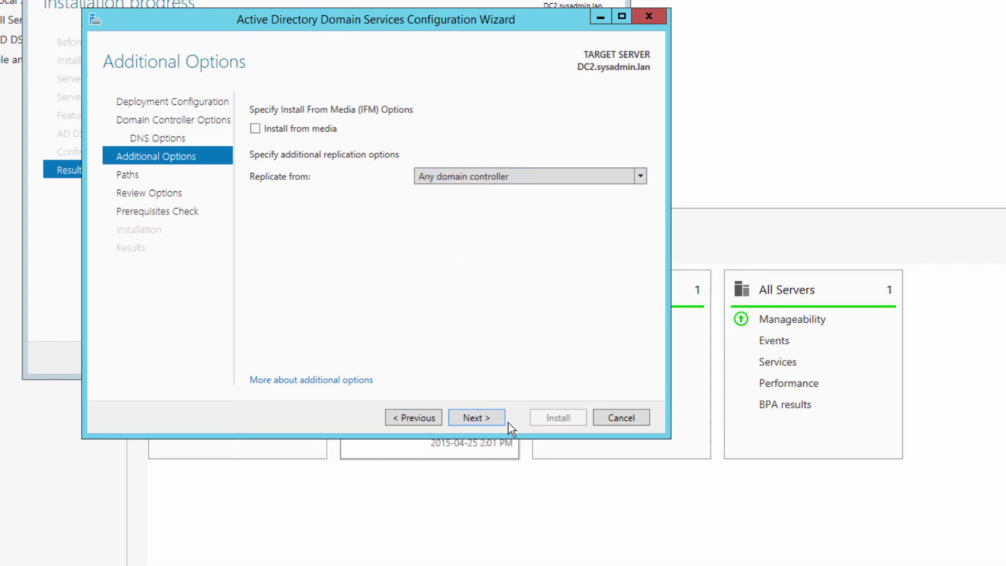
{"action": "left_click", "coordinate": [477, 417]}
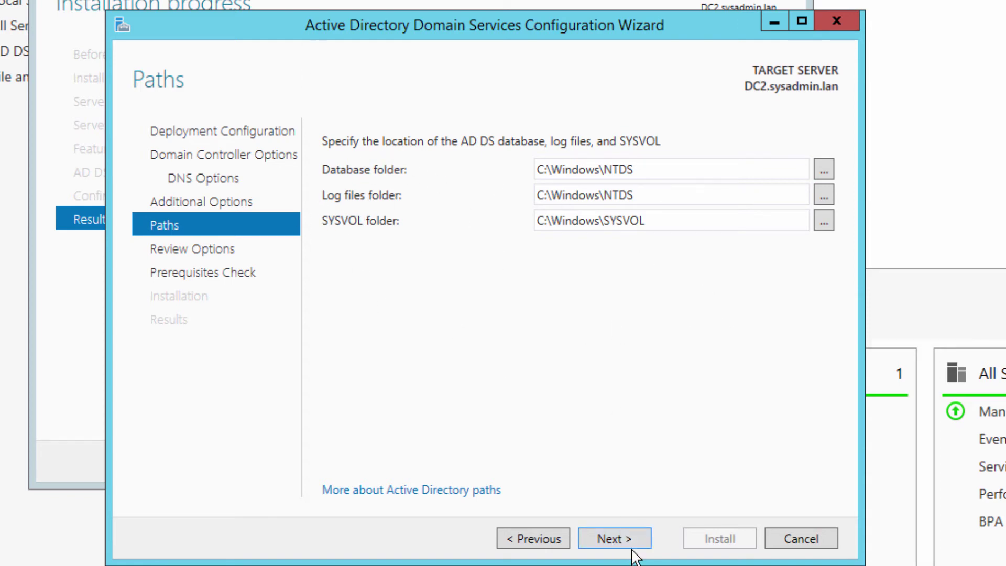
Step: On the review page, view the generated PowerShell deployment script, select it, and close it
{"action": "left_click", "coordinate": [609, 532]}
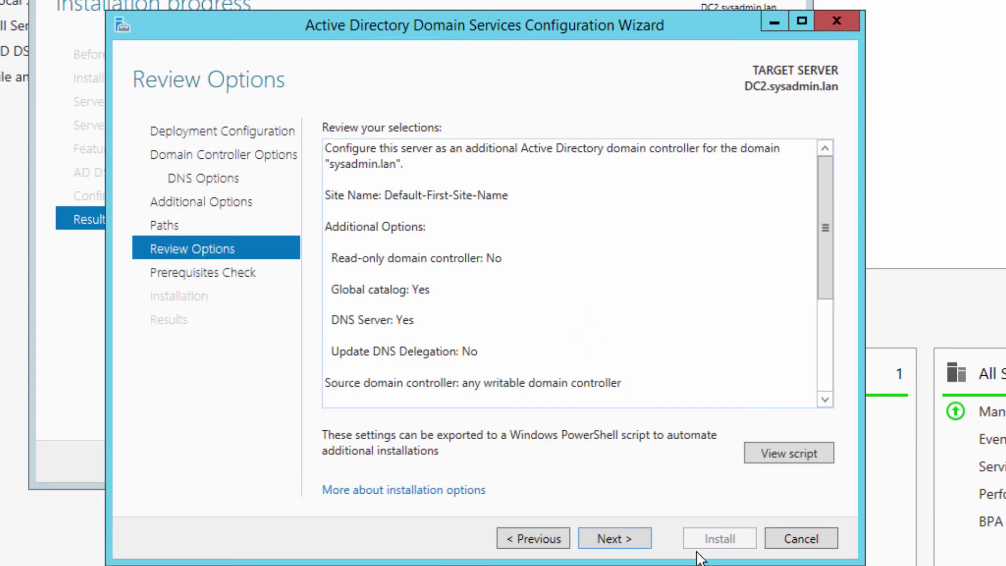
{"action": "left_click", "coordinate": [785, 454]}
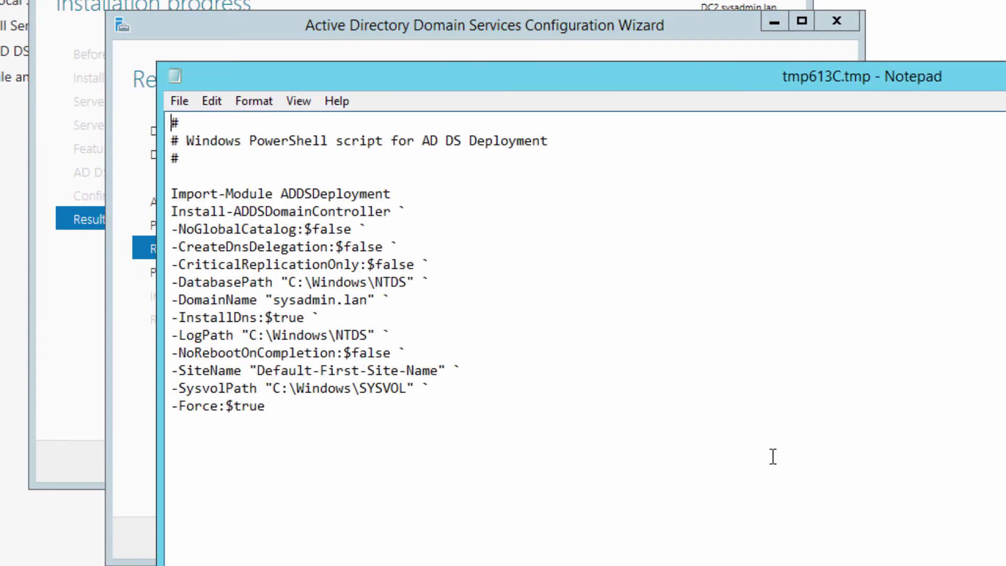
{"action": "left_click_drag", "start_coordinate": [409, 449], "coordinate": [140, 97]}
{"action": "right_click", "coordinate": [322, 529]}
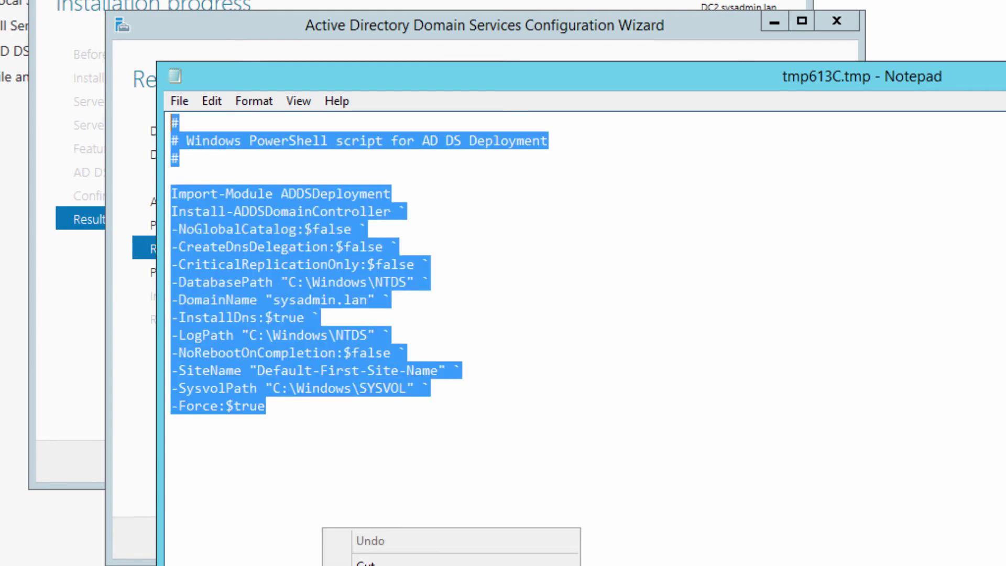
{"action": "left_click", "coordinate": [501, 438]}
{"action": "key", "text": "ctrl+a"}
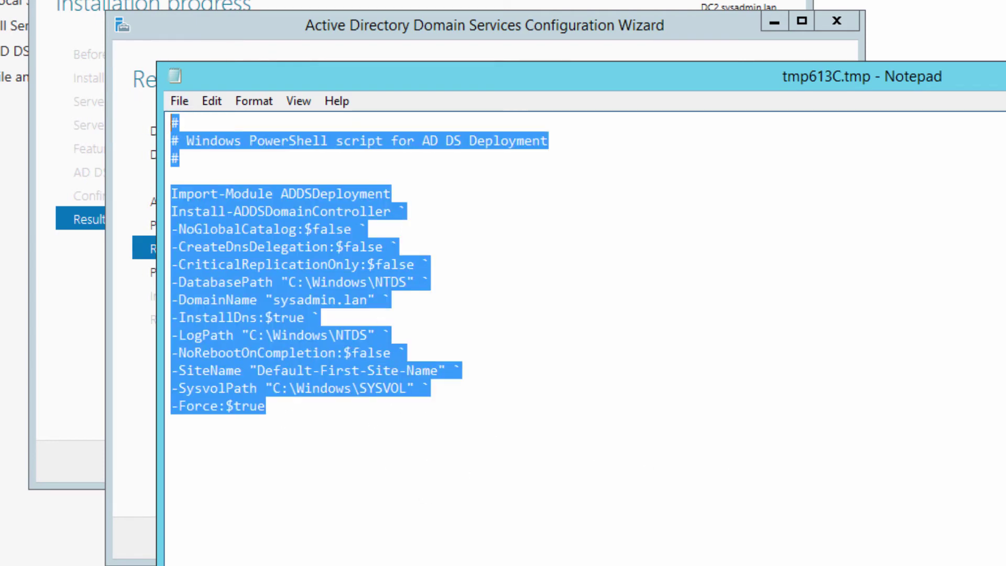
{"action": "key", "text": "alt+F4"}
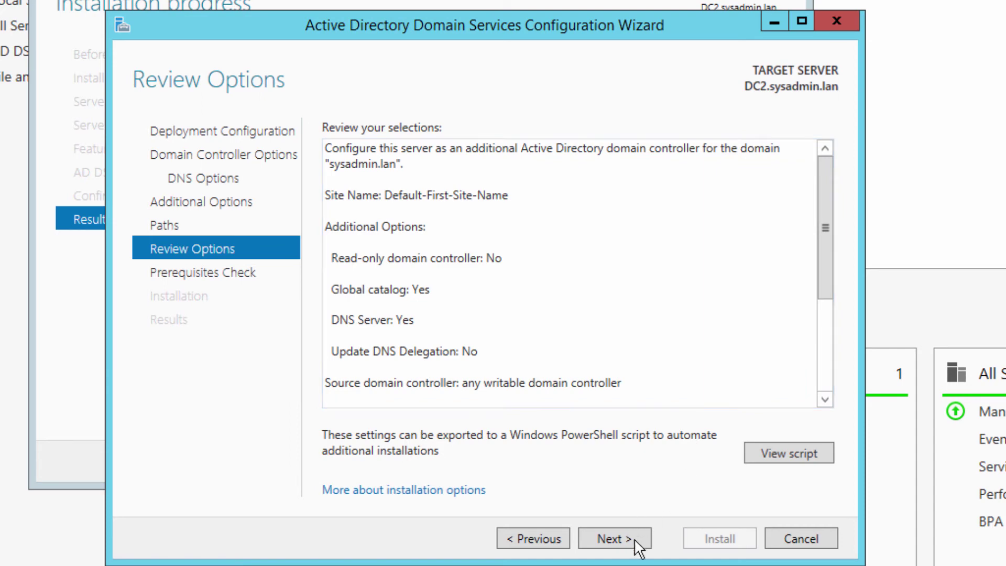
Step: Pass the prerequisites check and start installing DC2 as a domain controller
{"action": "left_click_drag", "start_coordinate": [826, 231], "coordinate": [826, 314]}
{"action": "left_click", "coordinate": [616, 540]}
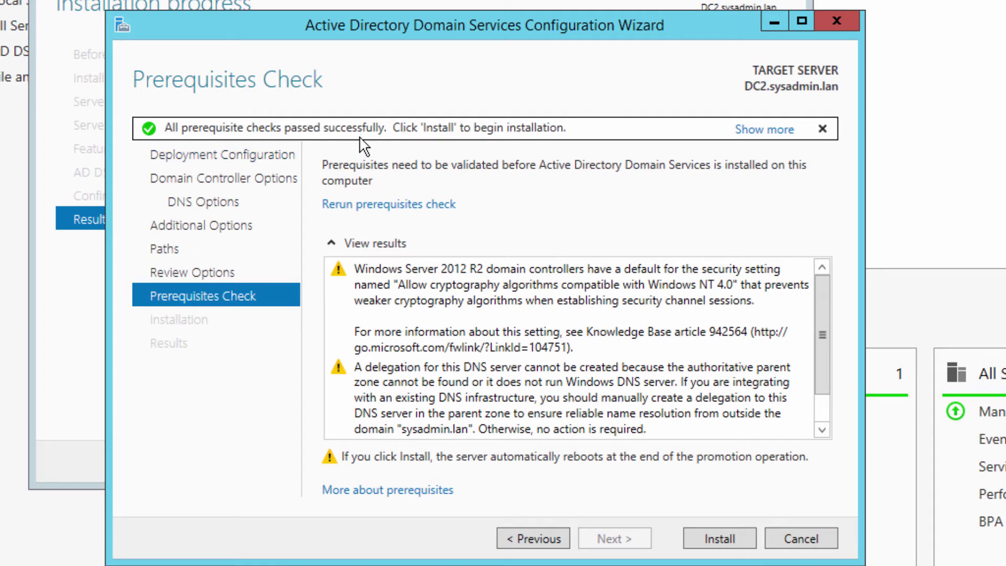
{"action": "left_click_drag", "start_coordinate": [822, 341], "coordinate": [810, 409]}
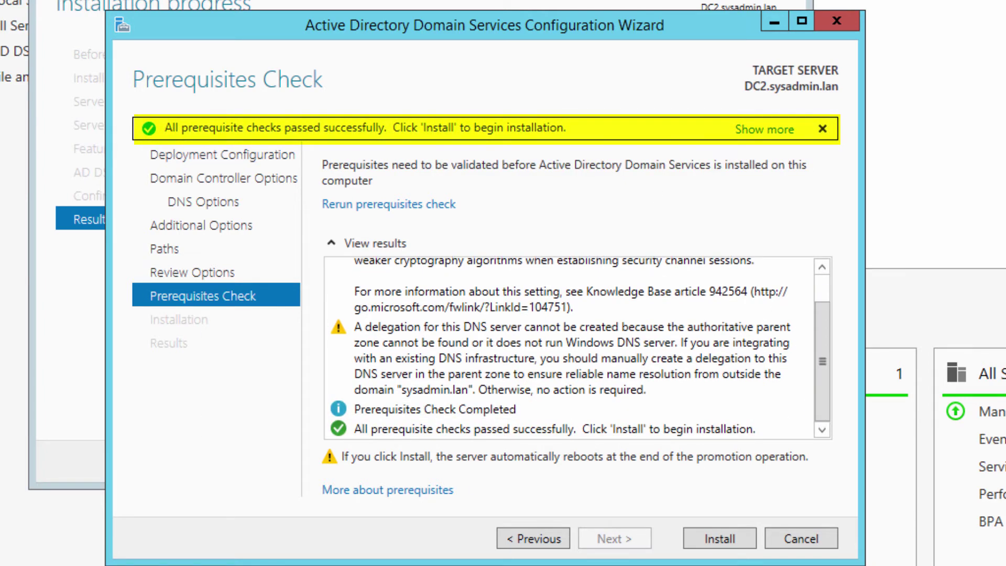
{"action": "left_click", "coordinate": [739, 543]}
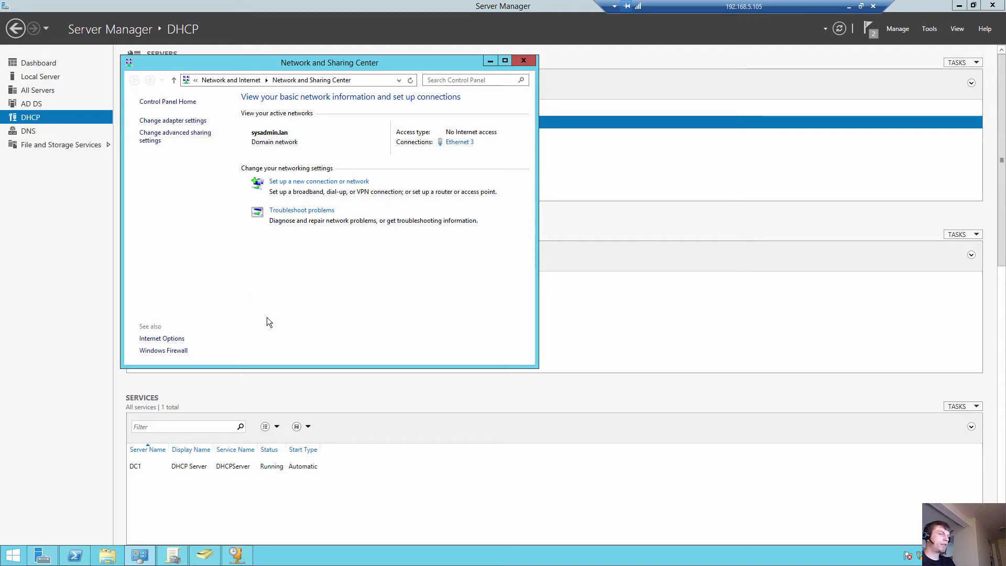
Step: In Active Directory Users and Computers, check DC2 under Computers and Domain Controllers
{"action": "left_click", "coordinate": [204, 555]}
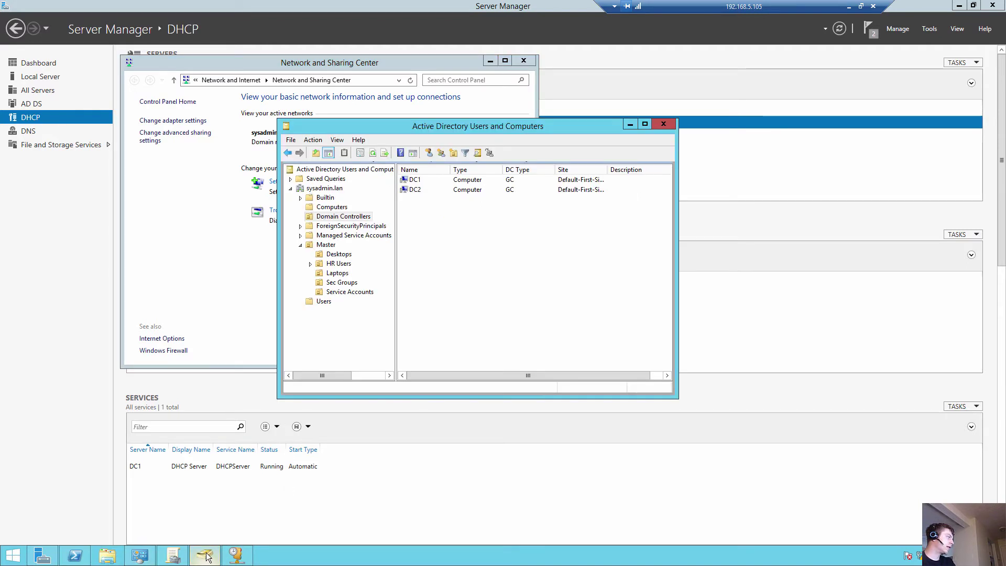
{"action": "left_click", "coordinate": [417, 190]}
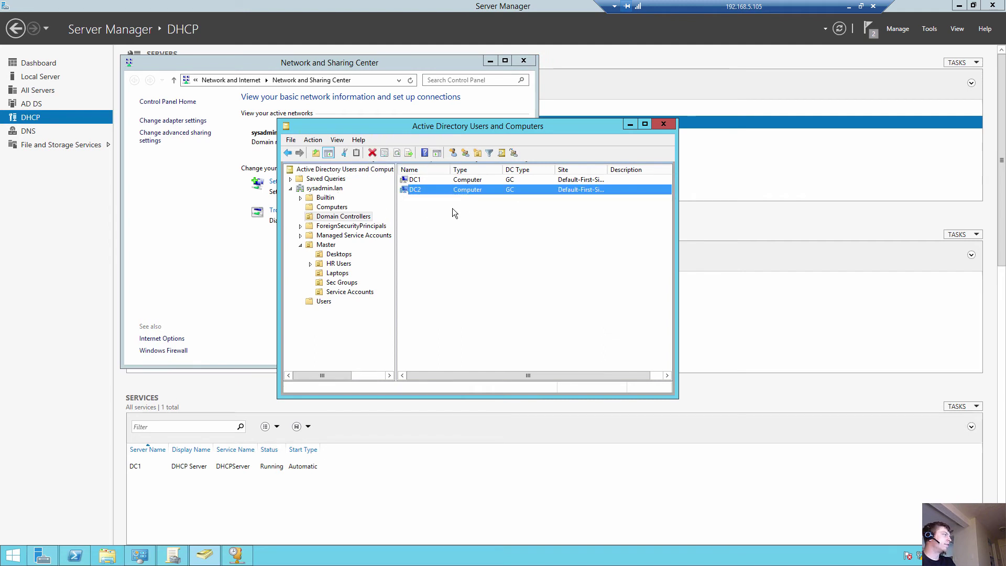
{"action": "left_click", "coordinate": [336, 208]}
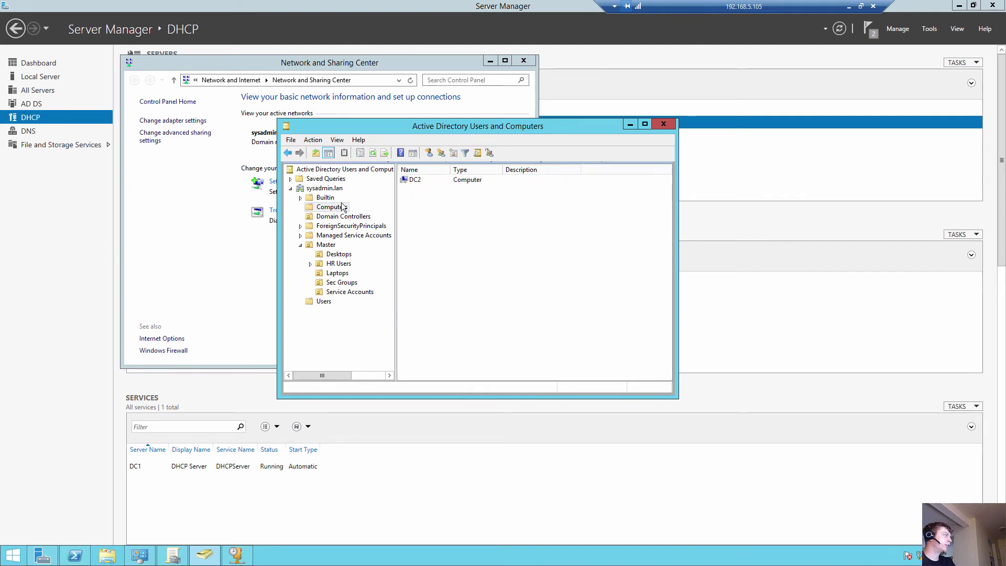
{"action": "left_click", "coordinate": [374, 154]}
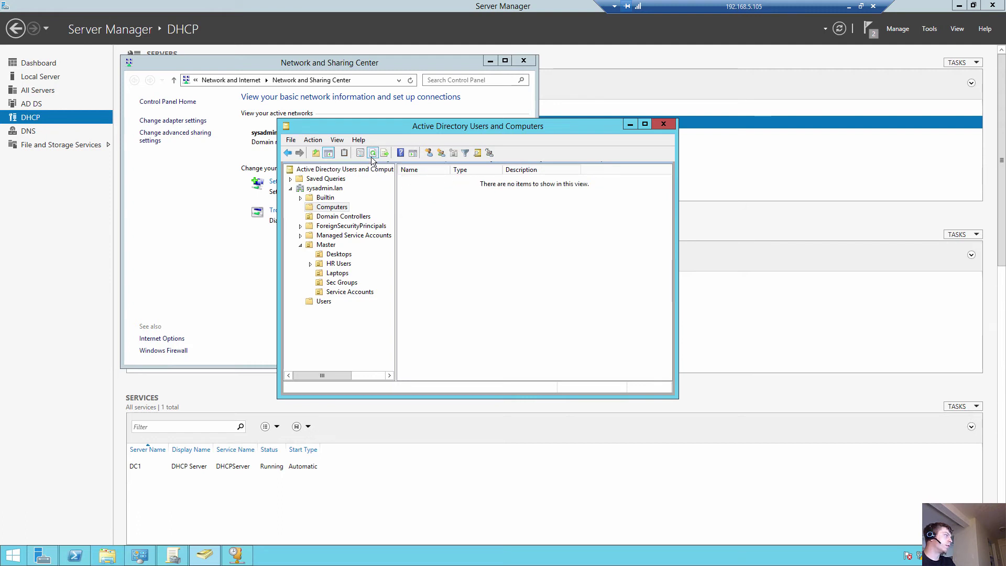
{"action": "left_click", "coordinate": [343, 216]}
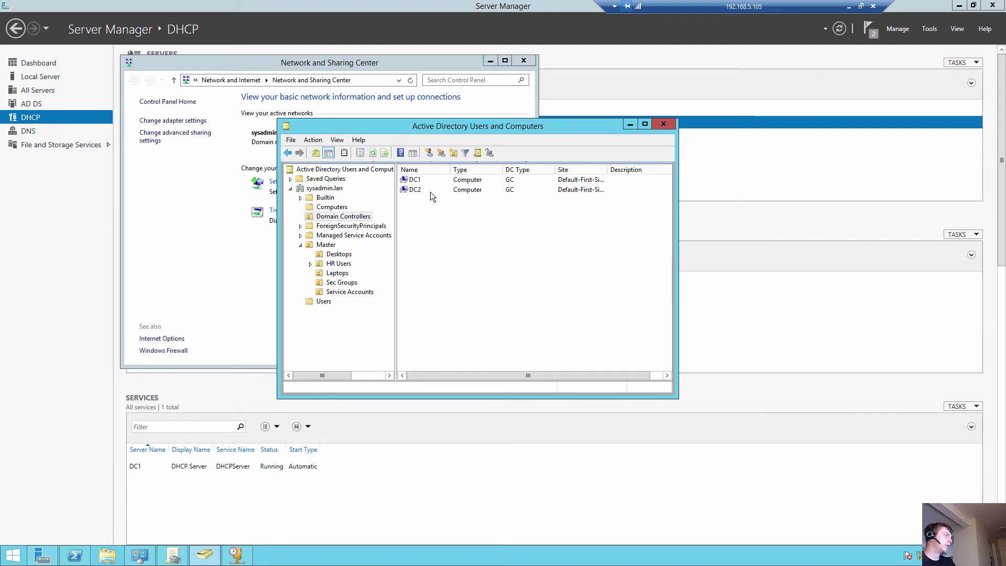
{"action": "left_click", "coordinate": [431, 191]}
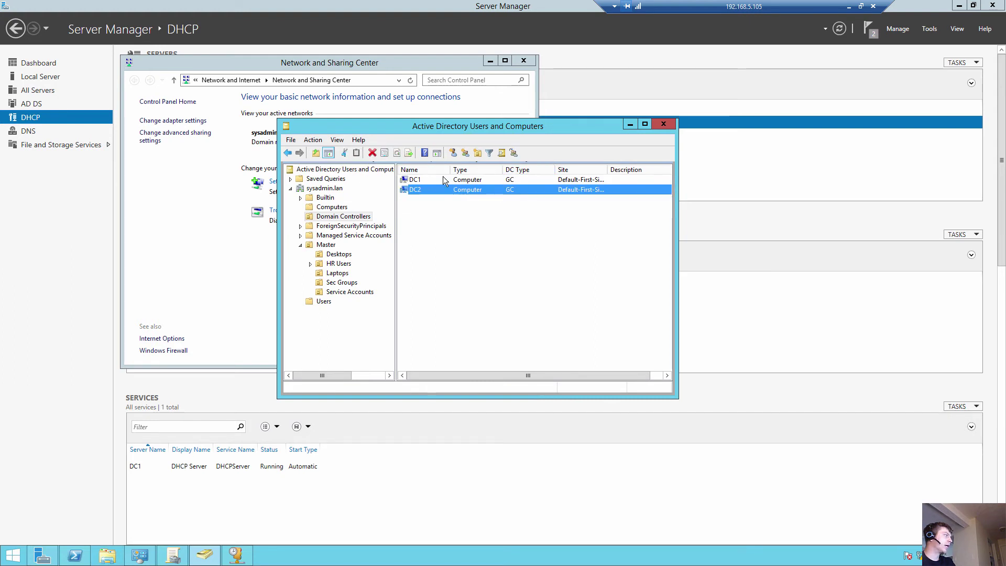
Step: Minimize the remote session to the local desktop
{"action": "left_click", "coordinate": [849, 7]}
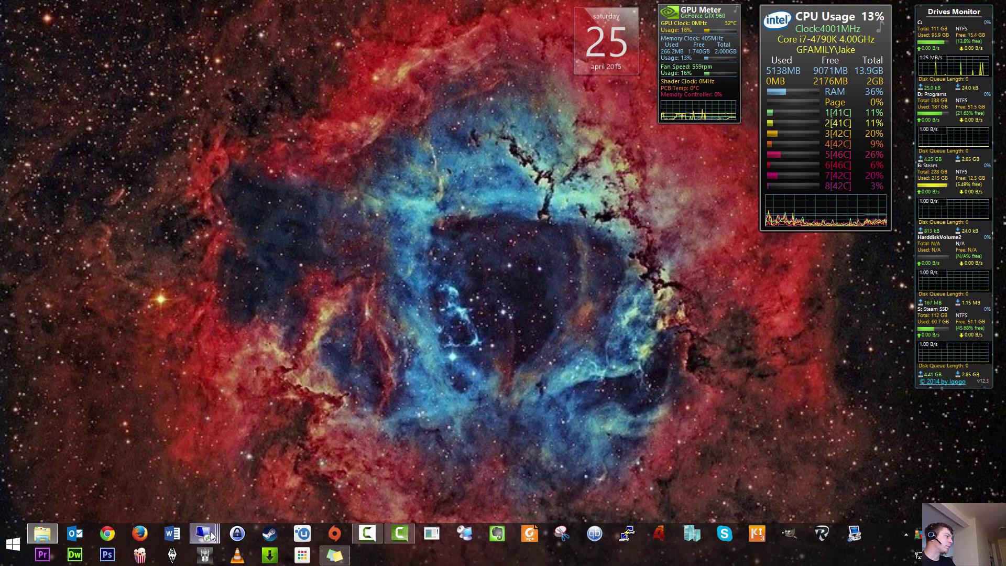
{"action": "mouse_move", "coordinate": [212, 535]}
{"action": "mouse_move", "coordinate": [419, 485]}
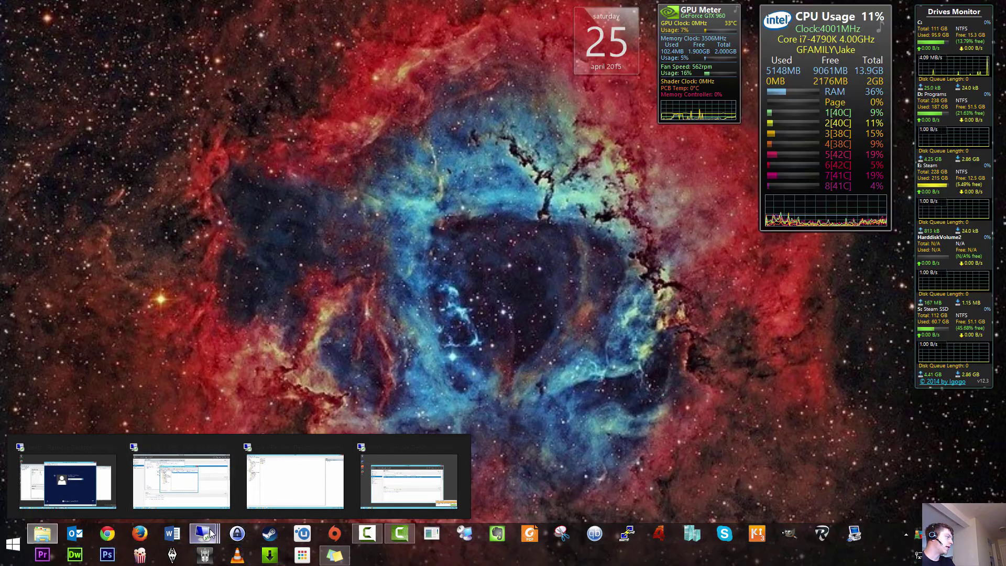
Step: Reconnect to 192.168.5.201 from the recent connections list and sign in with the password
{"action": "right_click", "coordinate": [209, 527]}
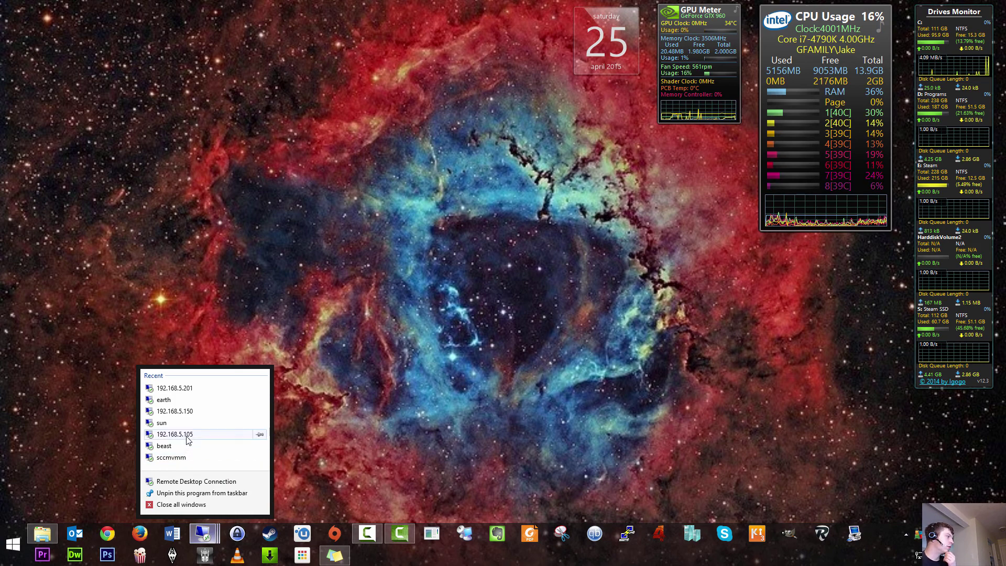
{"action": "left_click", "coordinate": [200, 388]}
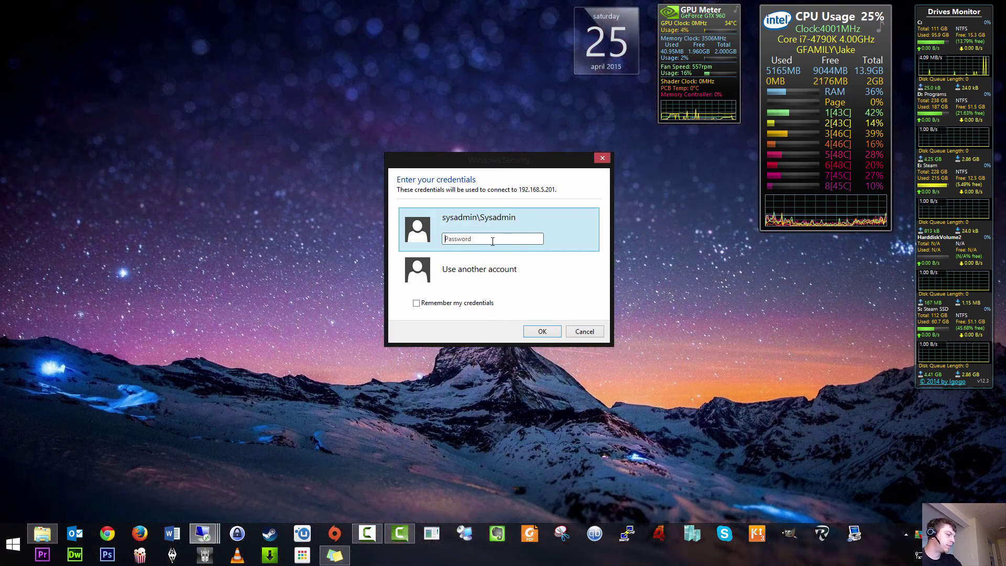
{"action": "type", "text": "********"}
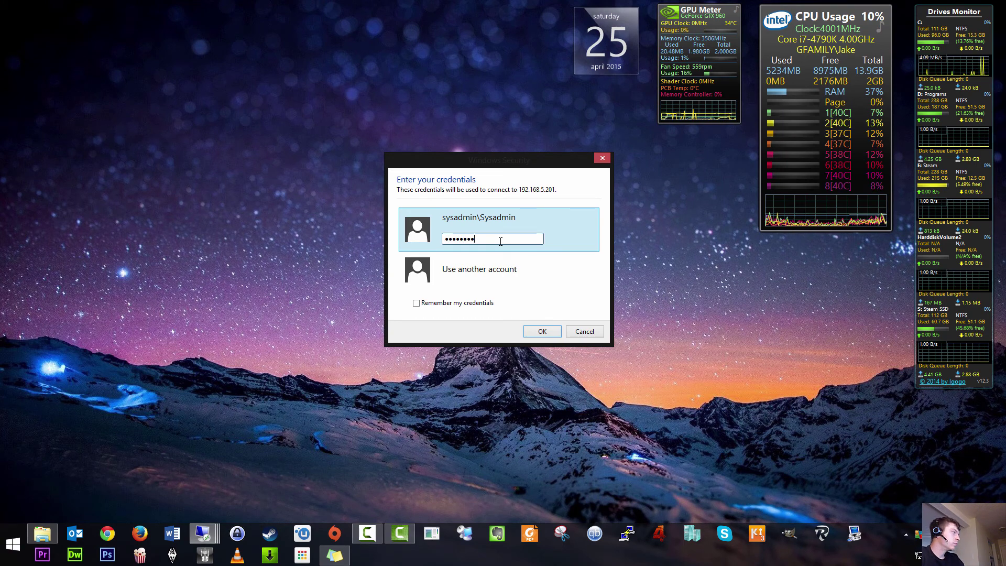
{"action": "key", "text": "Return"}
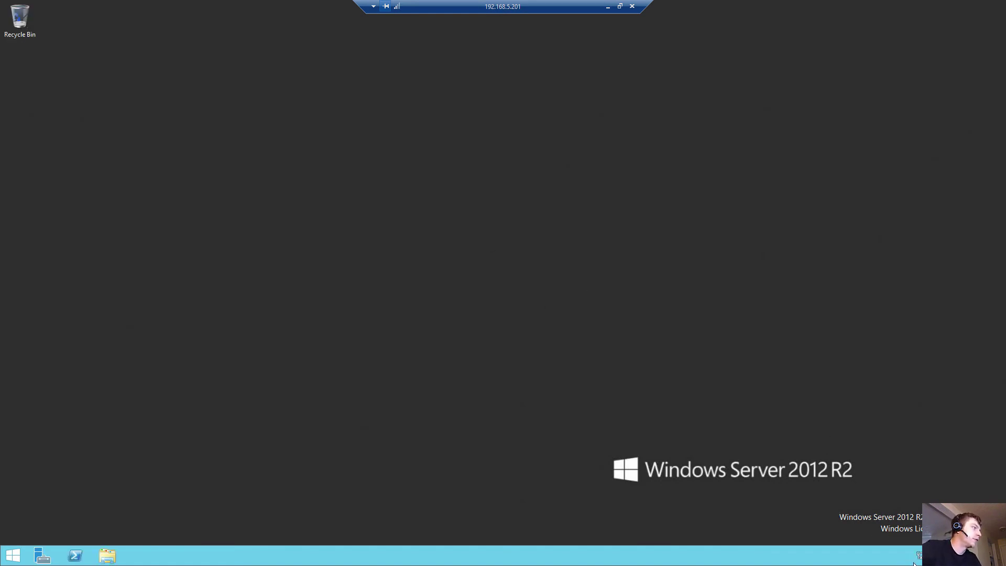
Step: Open the Ethernet adapter's IPv4 settings through Network and Sharing Center
{"action": "right_click", "coordinate": [920, 555]}
{"action": "left_click", "coordinate": [918, 551]}
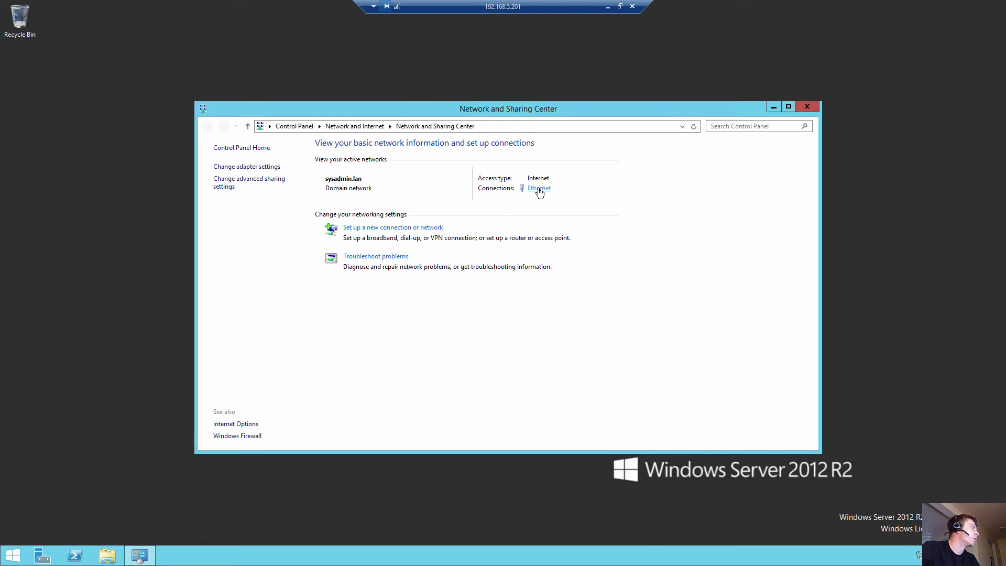
{"action": "left_click", "coordinate": [540, 190]}
{"action": "left_click", "coordinate": [441, 364]}
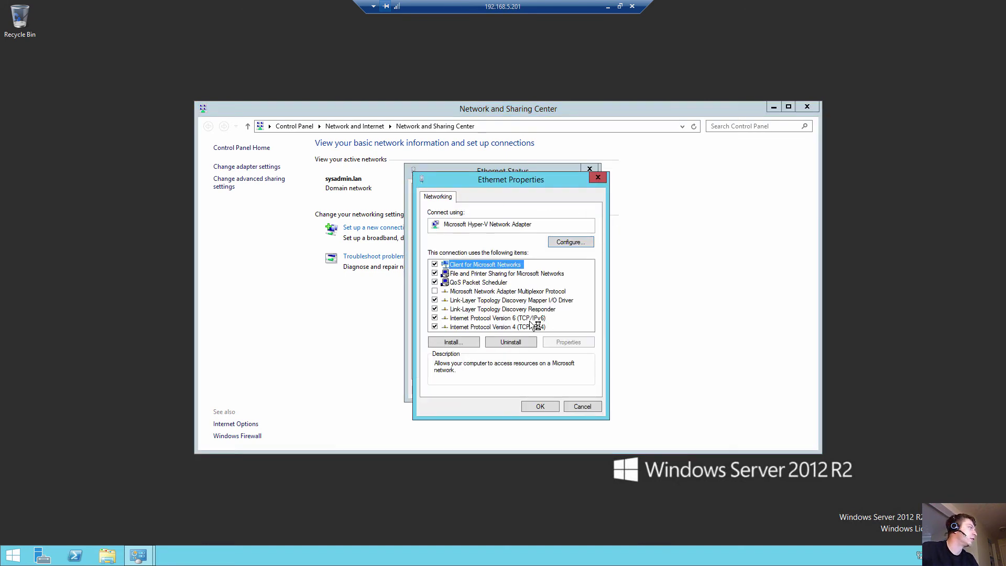
{"action": "double_click", "coordinate": [523, 325]}
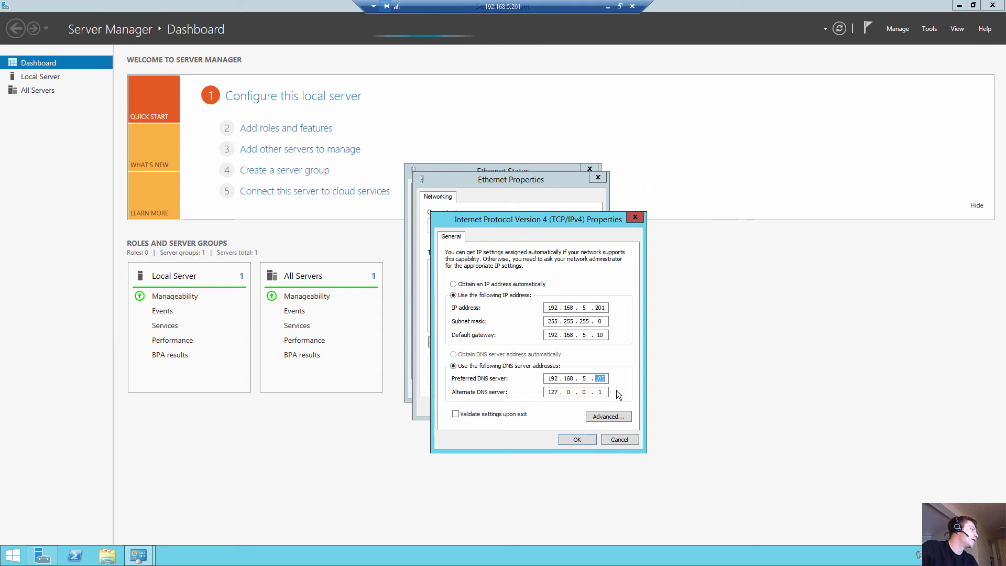
Step: Check DNS servers 192.168.5.105 and 127.0.0.1, including advanced DNS settings, then cancel out unchanged
{"action": "double_click", "coordinate": [600, 392]}
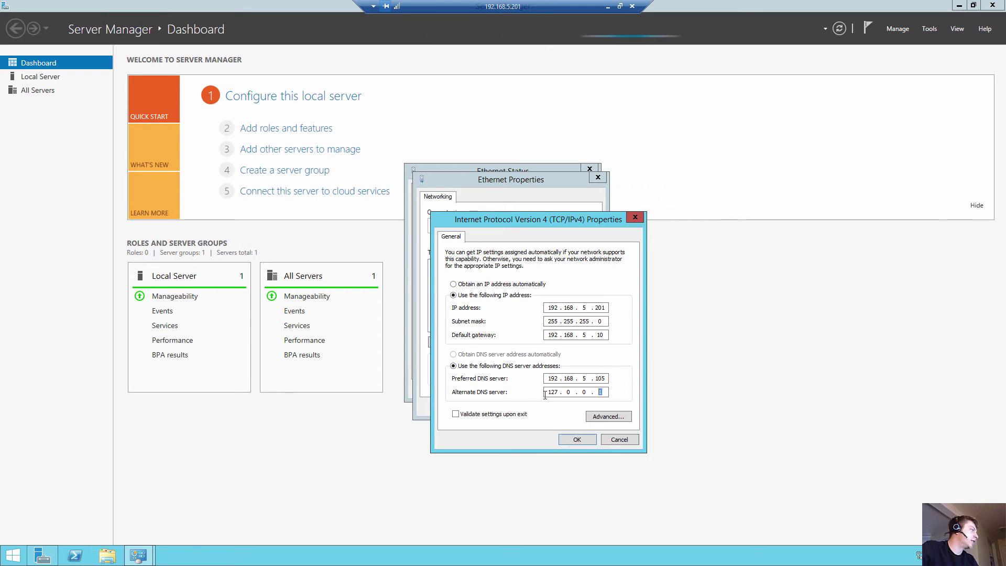
{"action": "left_click", "coordinate": [608, 418]}
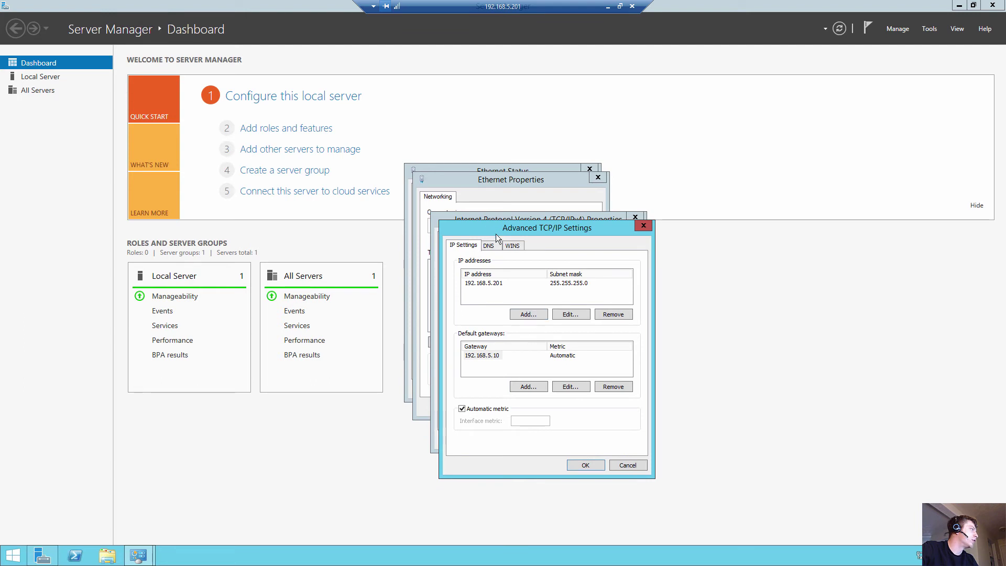
{"action": "left_click", "coordinate": [488, 245]}
{"action": "left_click", "coordinate": [515, 313]}
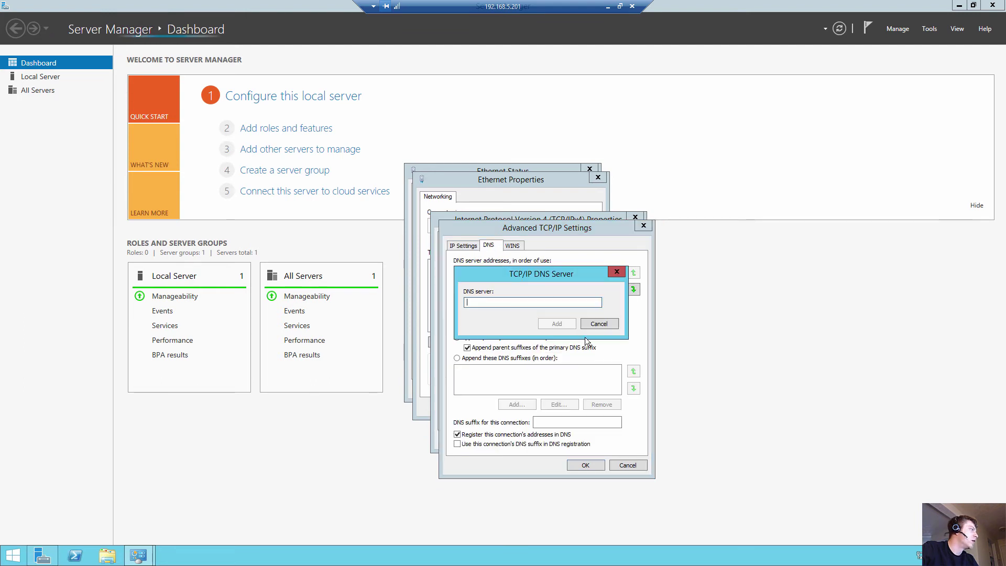
{"action": "left_click", "coordinate": [599, 324]}
{"action": "left_click", "coordinate": [628, 465]}
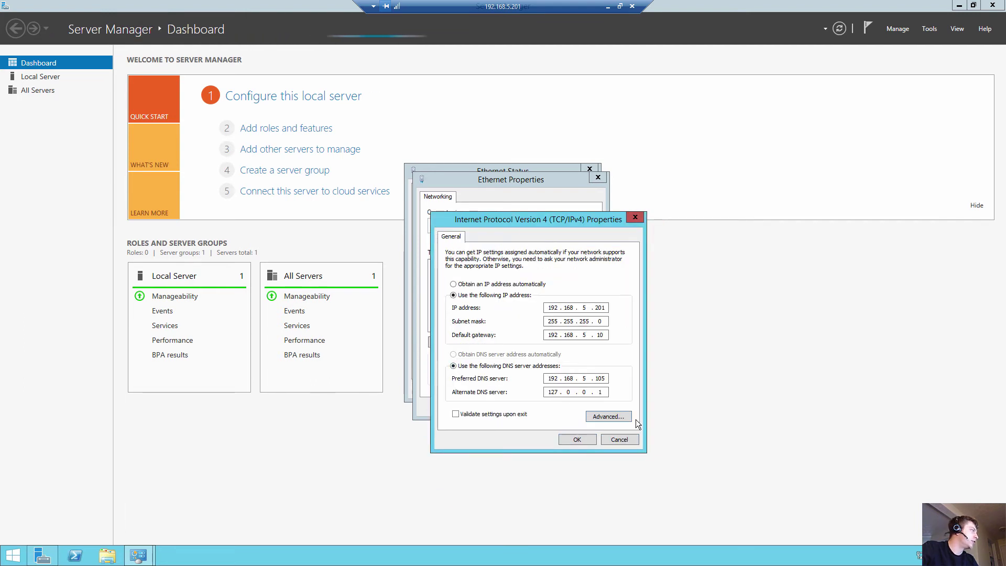
{"action": "left_click", "coordinate": [620, 439]}
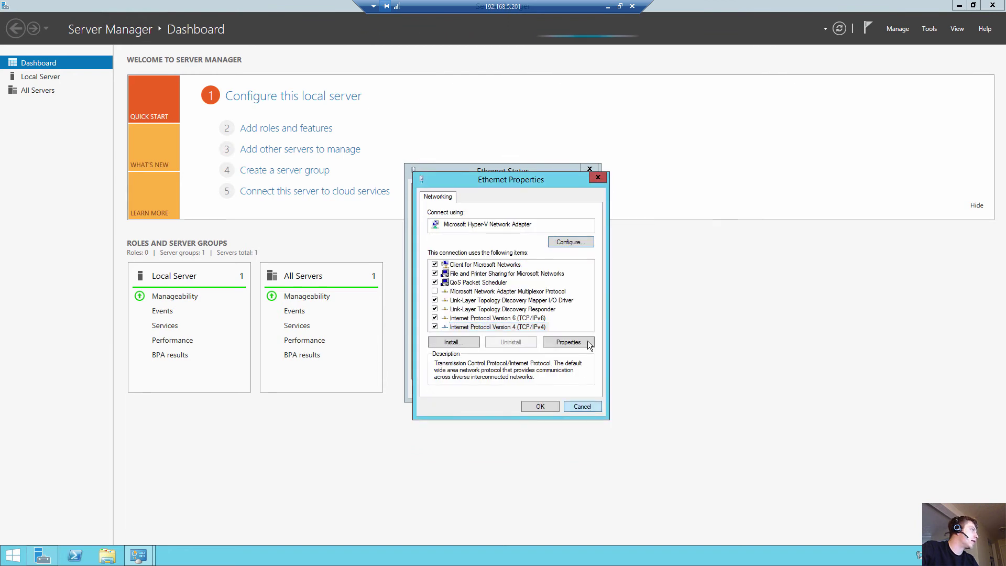
{"action": "left_click", "coordinate": [582, 407]}
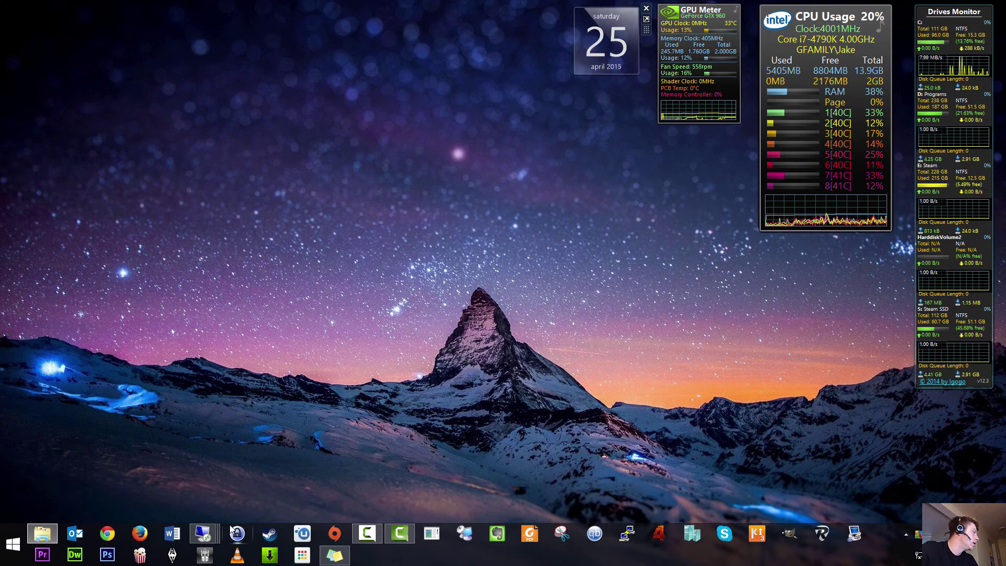
Step: On the 192.168.5.105 server, change Ethernet 3's preferred DNS server to 192.168.5.201
{"action": "mouse_move", "coordinate": [203, 533]}
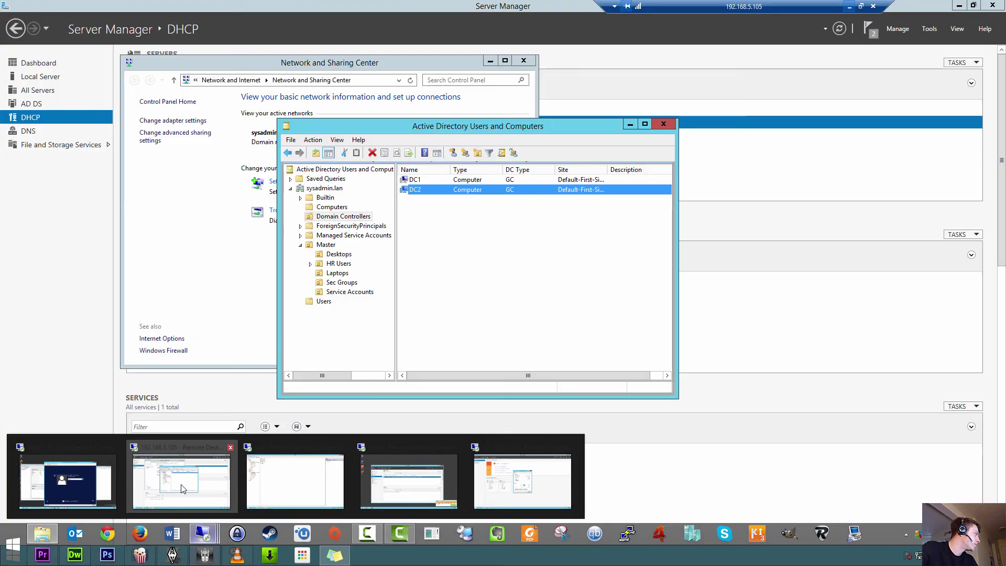
{"action": "left_click", "coordinate": [181, 481]}
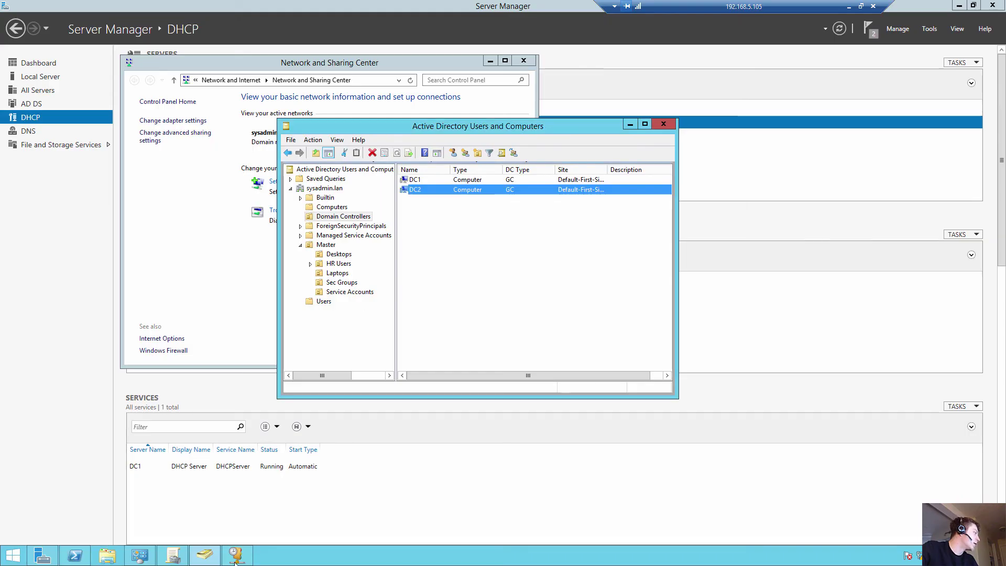
{"action": "right_click", "coordinate": [921, 556]}
{"action": "left_click", "coordinate": [924, 549]}
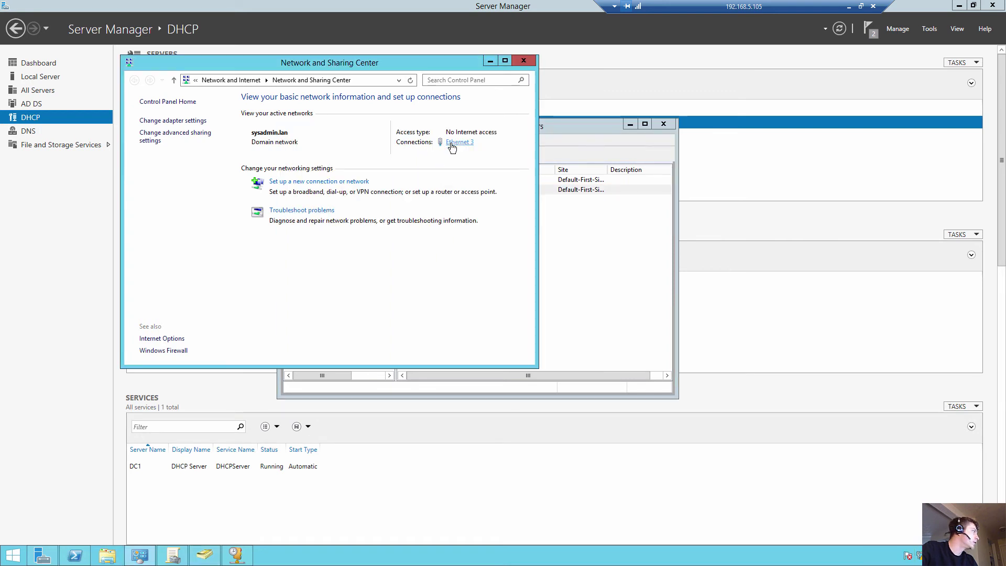
{"action": "left_click", "coordinate": [451, 142]}
{"action": "left_click", "coordinate": [444, 365]}
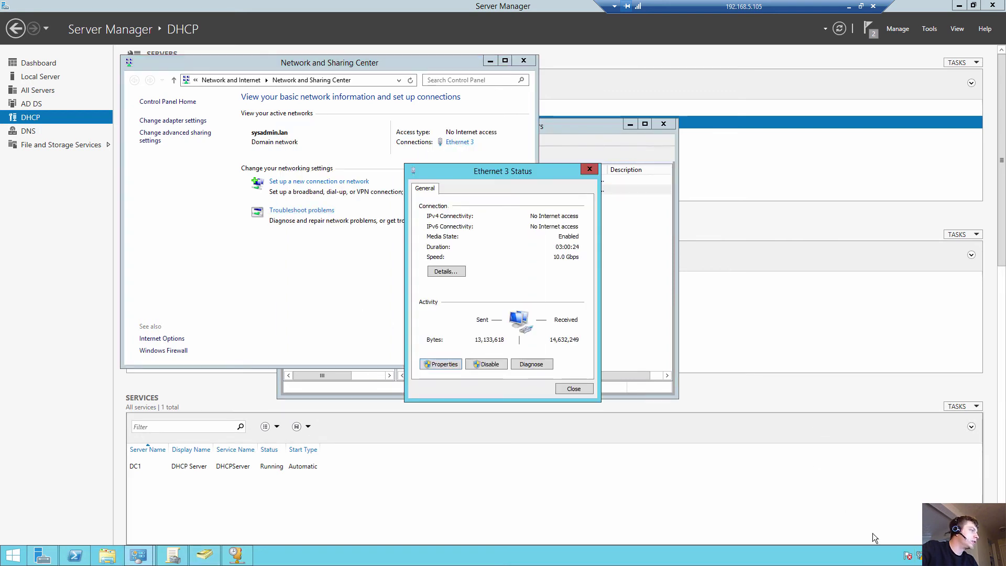
{"action": "double_click", "coordinate": [509, 327]}
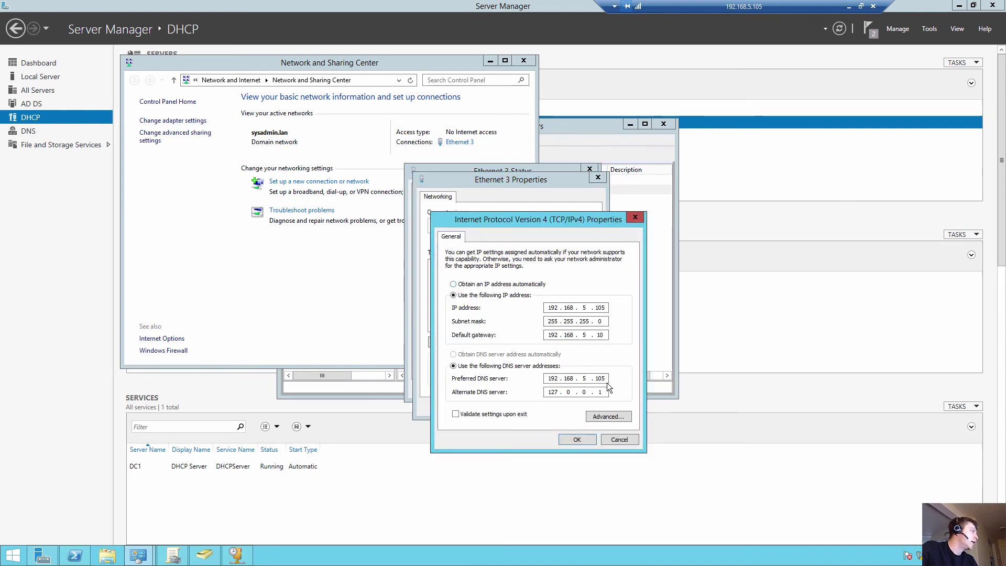
{"action": "left_click", "coordinate": [608, 380]}
{"action": "double_click", "coordinate": [601, 378]}
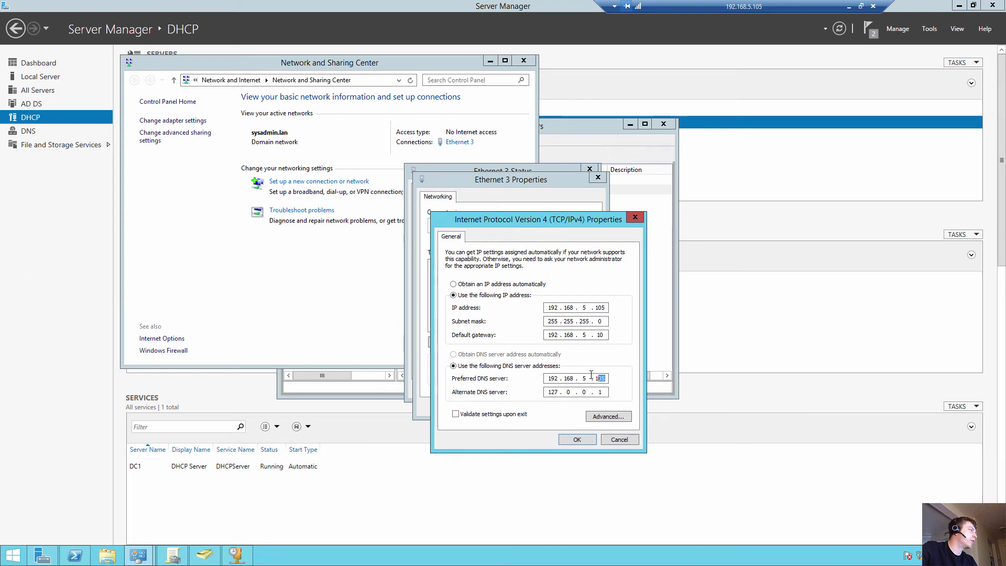
{"action": "type", "text": "201"}
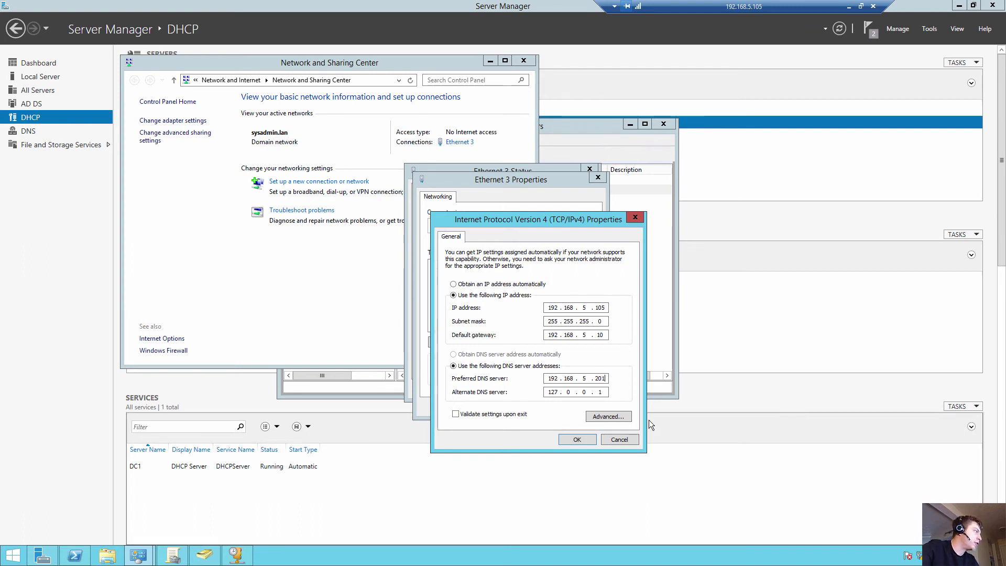
{"action": "left_click", "coordinate": [580, 441]}
{"action": "left_click", "coordinate": [542, 410]}
Step: Confirm preferred DNS 192.168.5.201 and alternate 127.0.0.1, then minimize the remote session
{"action": "left_click", "coordinate": [444, 364]}
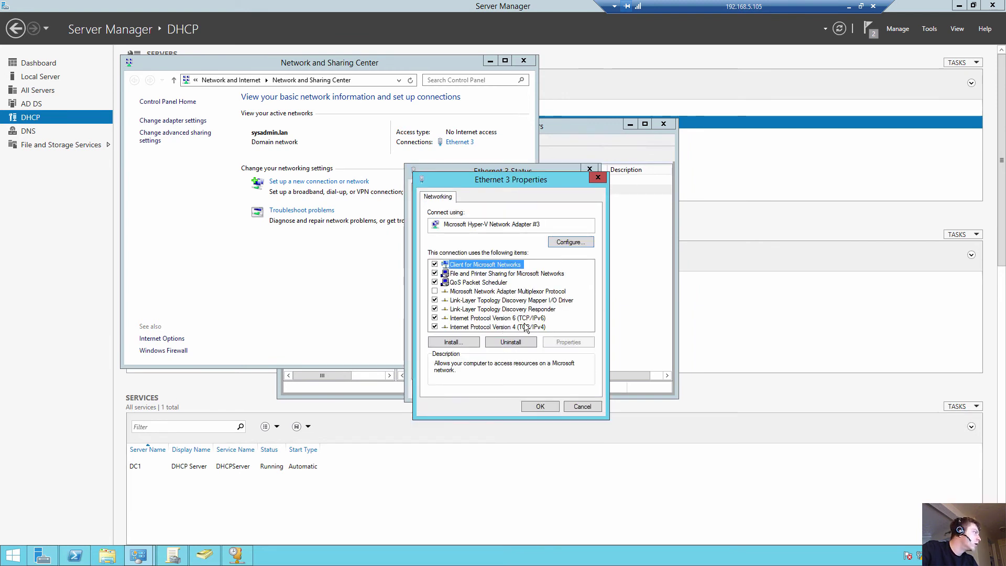
{"action": "double_click", "coordinate": [526, 327]}
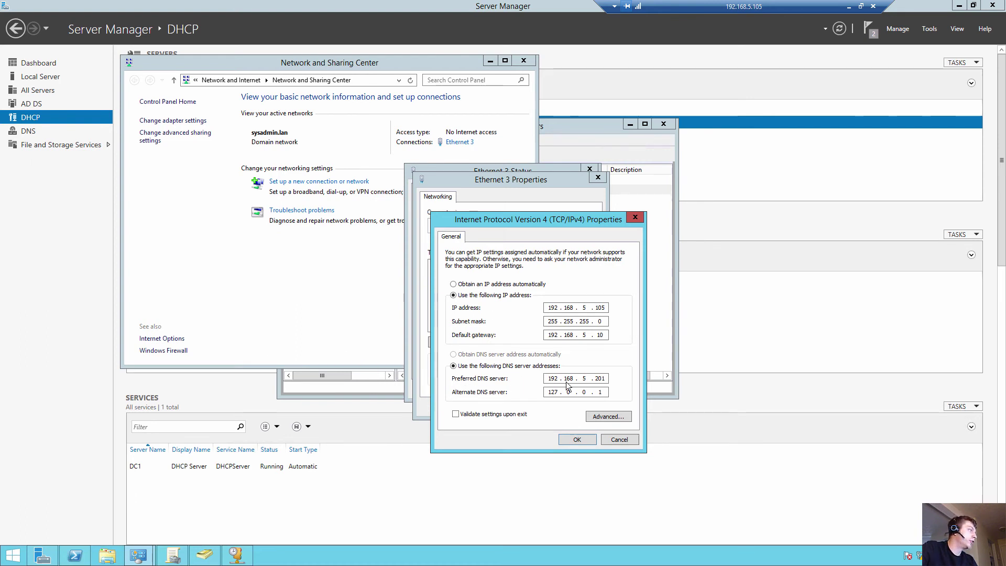
{"action": "left_click_drag", "start_coordinate": [596, 378], "coordinate": [614, 378]}
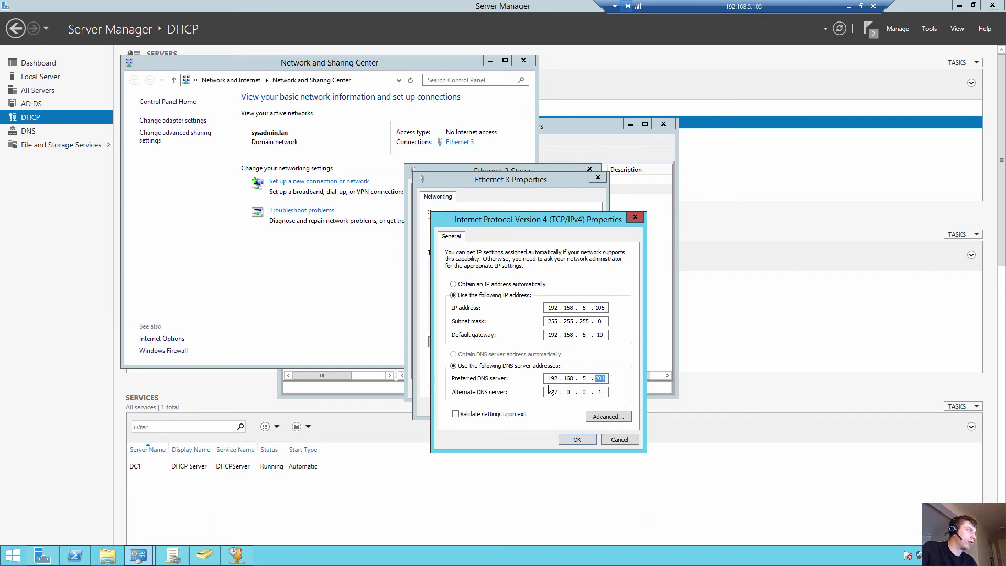
{"action": "double_click", "coordinate": [605, 392]}
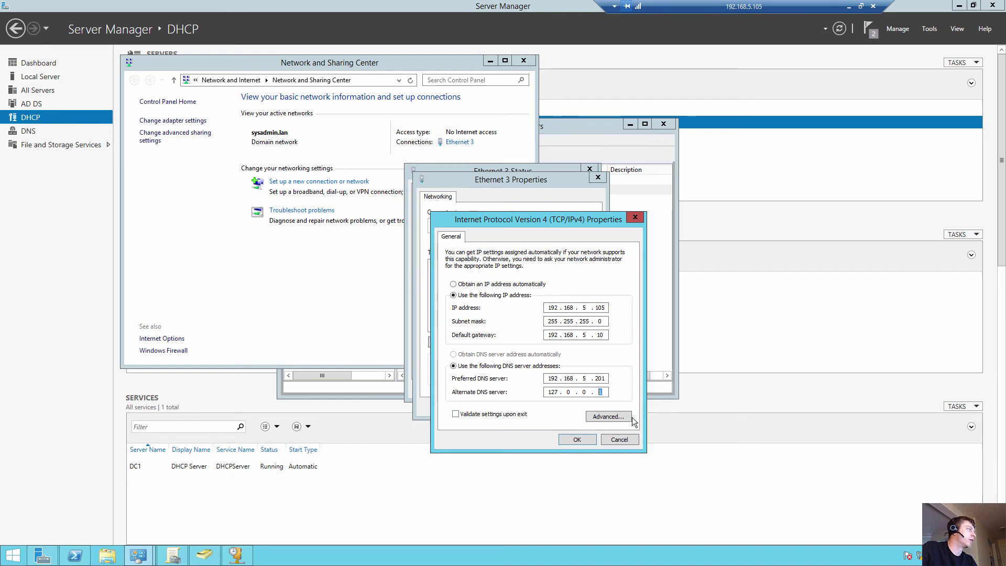
{"action": "left_click", "coordinate": [576, 440]}
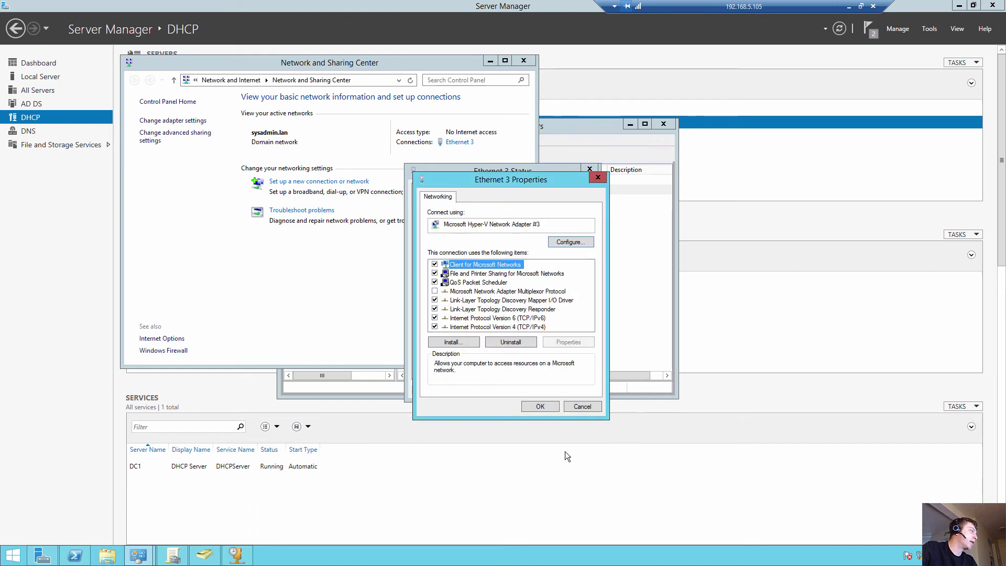
{"action": "left_click", "coordinate": [846, 5]}
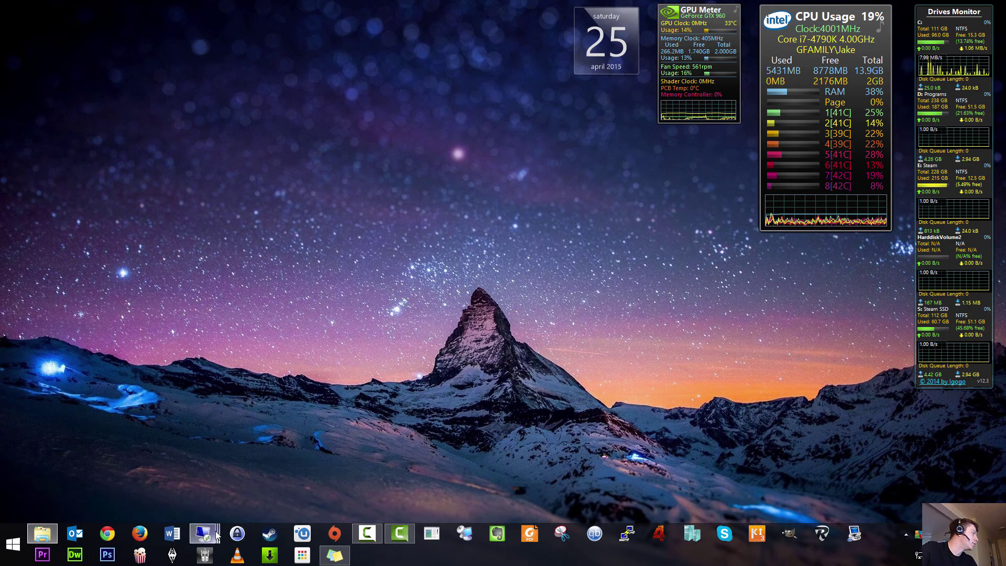
Step: On 192.168.5.201, check the IPv4 DNS entries: preferred 192.168.5.105, alternate 127.0.0.1
{"action": "mouse_move", "coordinate": [218, 535]}
{"action": "left_click", "coordinate": [524, 474]}
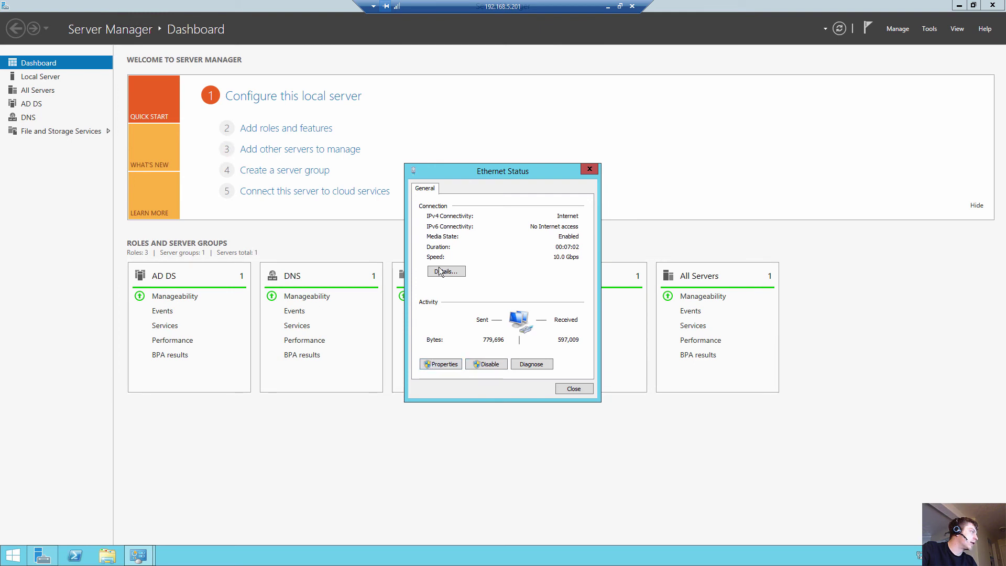
{"action": "left_click", "coordinate": [441, 364]}
{"action": "double_click", "coordinate": [506, 329]}
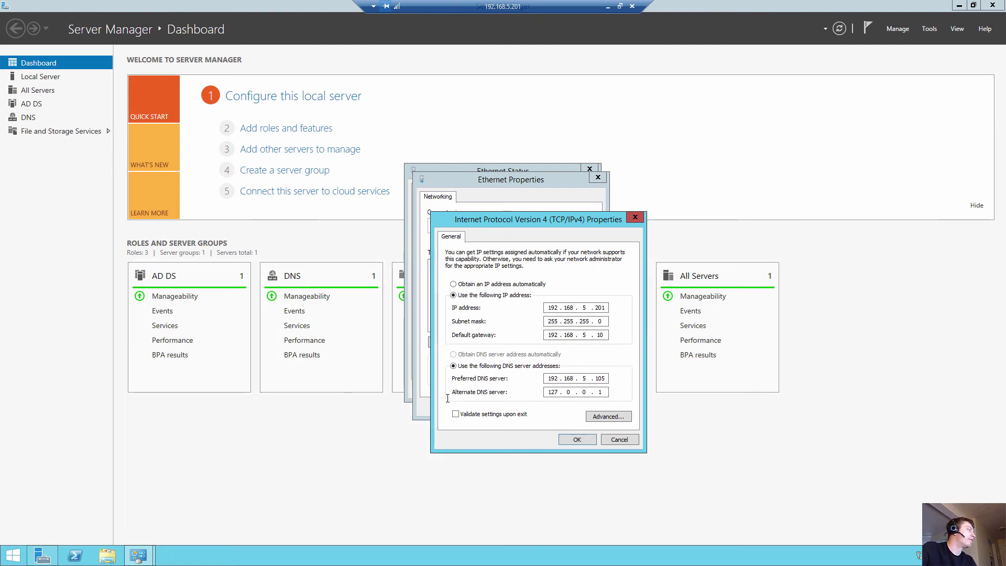
{"action": "double_click", "coordinate": [608, 395]}
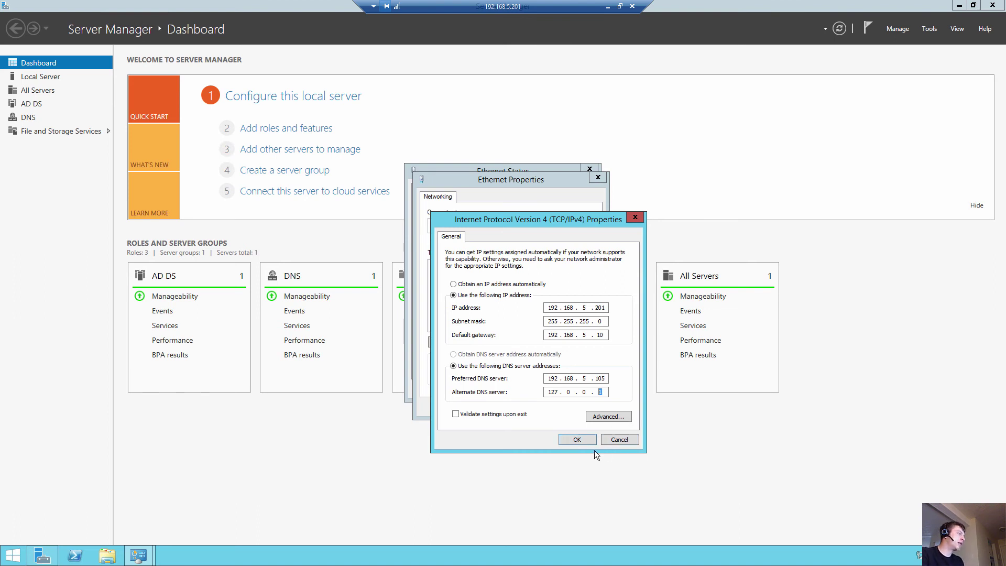
{"action": "left_click", "coordinate": [585, 437]}
Step: Close the Ethernet properties and status windows and minimize Server Manager
{"action": "left_click", "coordinate": [542, 404]}
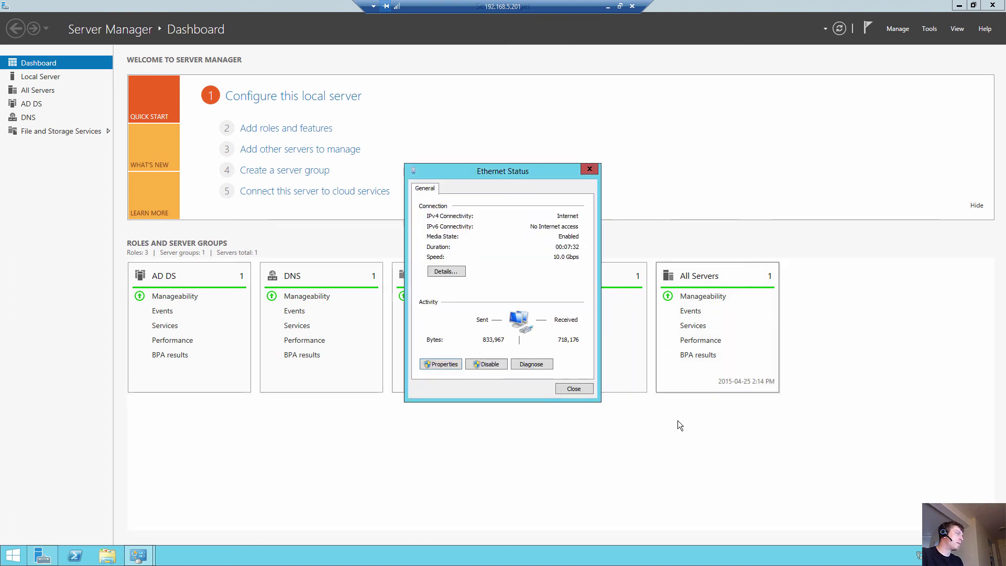
{"action": "left_click", "coordinate": [576, 389]}
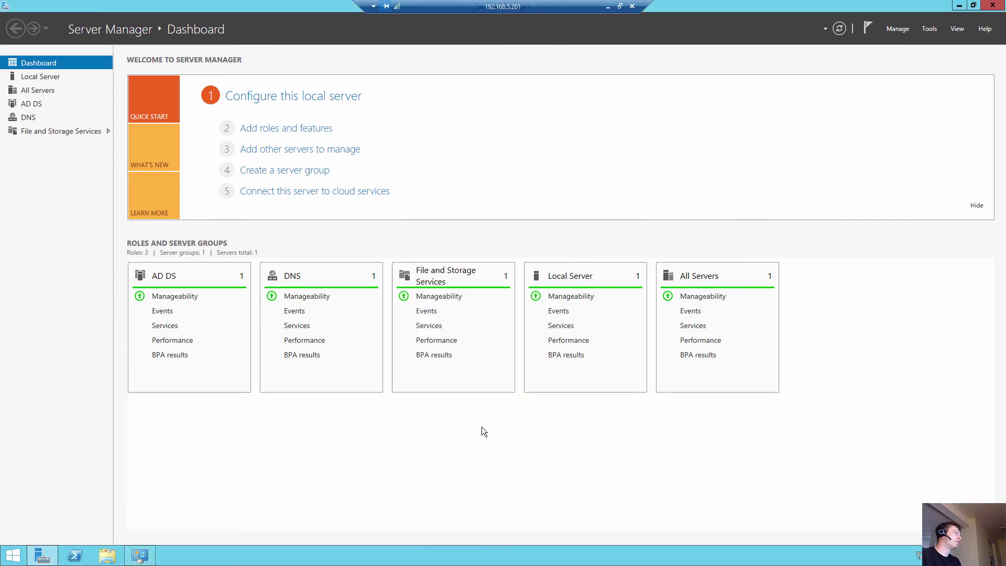
{"action": "left_click", "coordinate": [960, 5]}
{"action": "left_click", "coordinate": [75, 556]}
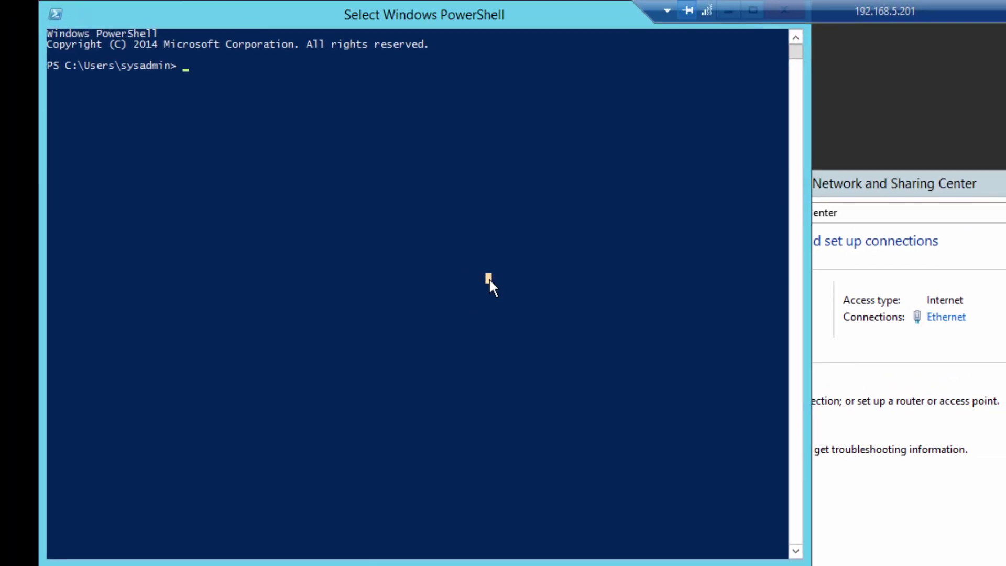
Step: Run repadmin /syncall in PowerShell to replicate across all domain controllers
{"action": "key", "text": "Escape"}
{"action": "type", "text": "e"}
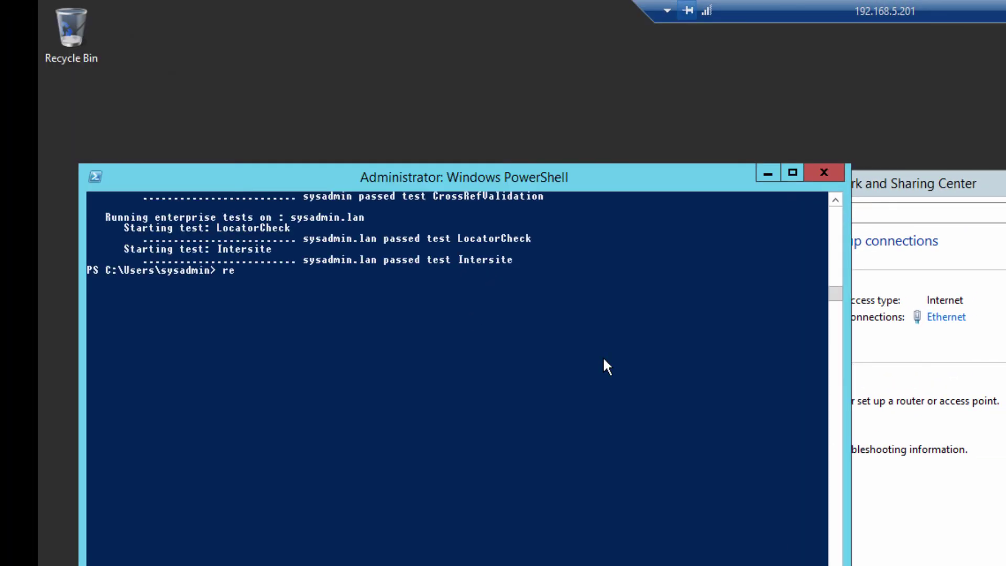
{"action": "type", "text": "padm"}
{"action": "key", "text": "BackSpace"}
{"action": "key", "text": "BackSpace"}
{"action": "key", "text": "BackSpace"}
{"action": "key", "text": "BackSpace"}
{"action": "key", "text": "BackSpace"}
{"action": "key", "text": "BackSpace"}
{"action": "type", "text": "repadmin /syncall"}
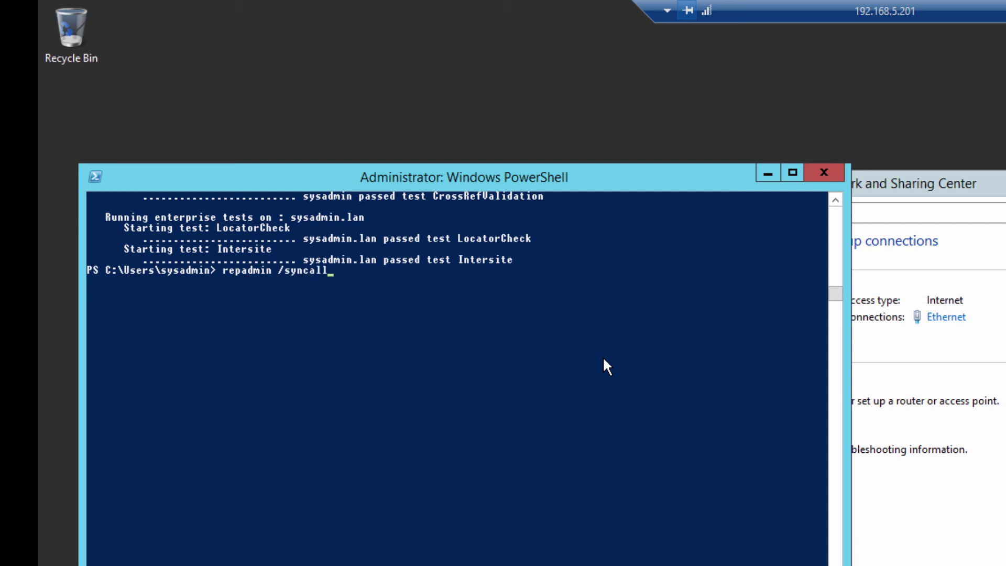
{"action": "key", "text": "Return"}
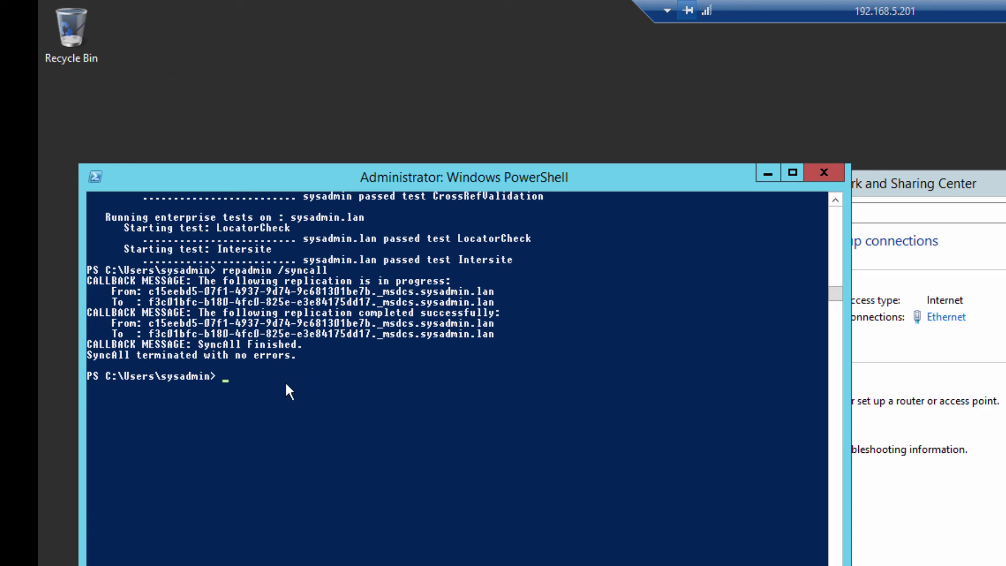
Step: Review the replication callback and From/To output, then minimize the remote session
{"action": "left_click_drag", "start_coordinate": [508, 325], "coordinate": [80, 281]}
{"action": "left_click_drag", "start_coordinate": [495, 338], "coordinate": [79, 296]}
{"action": "left_click", "coordinate": [559, 324]}
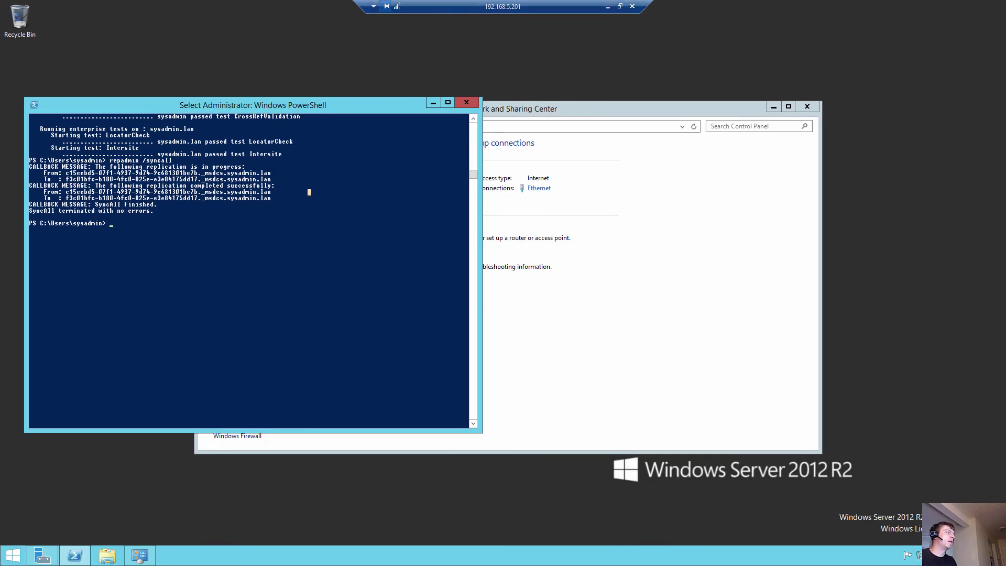
{"action": "left_click", "coordinate": [608, 7]}
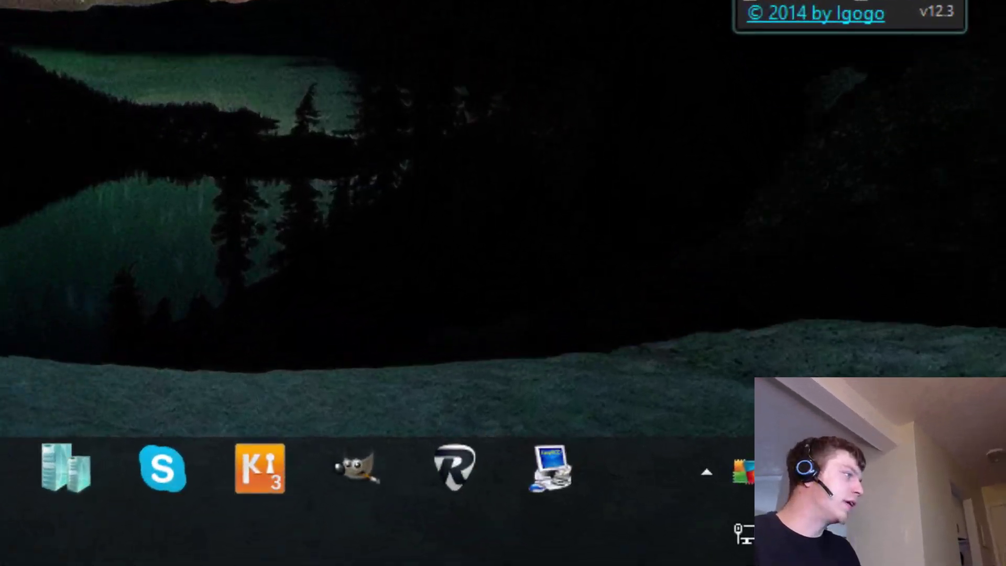
{"action": "left_click", "coordinate": [203, 534]}
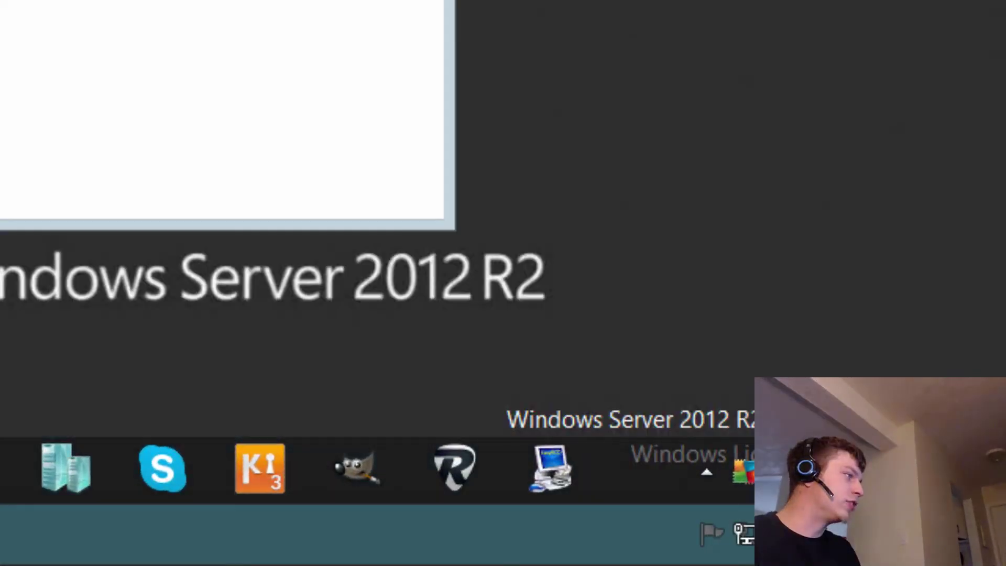